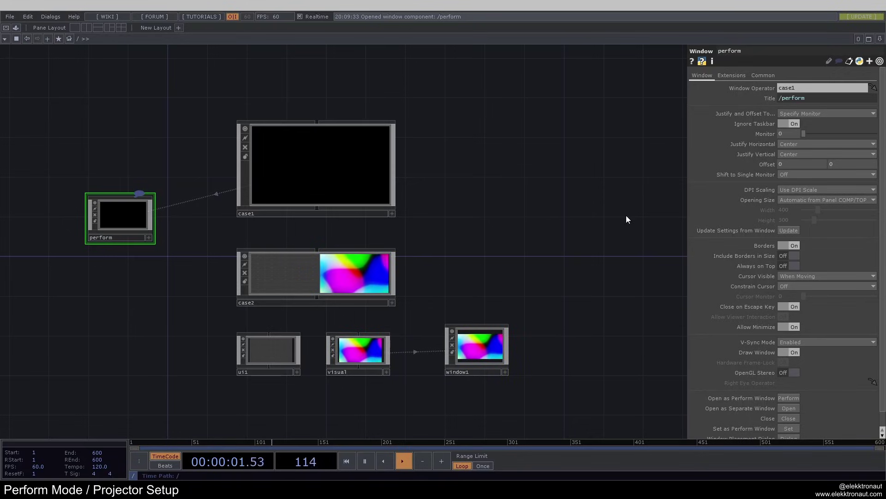
Select case1 to show its 1280 × 720 container settings
{"action": "left_click", "coordinate": [335, 136]}
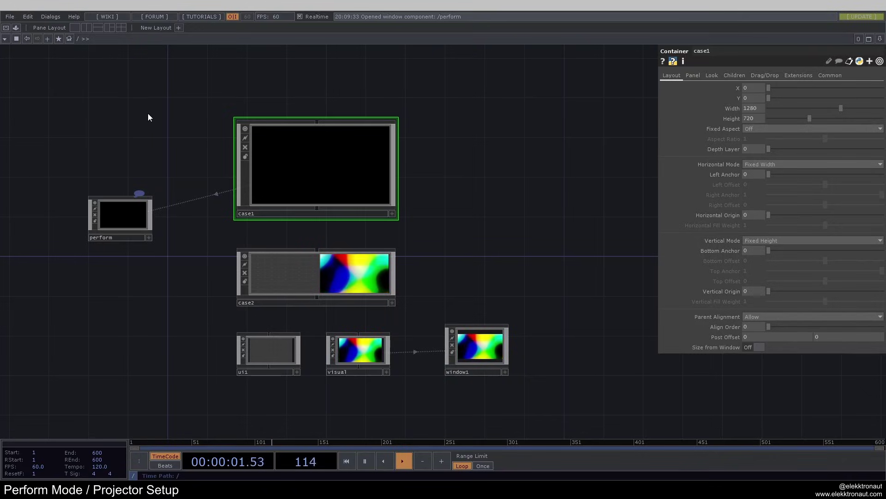
Preview perform mode as a black /perform window, cancel the quit prompt, and exit with Esc
{"action": "key", "text": "F1"}
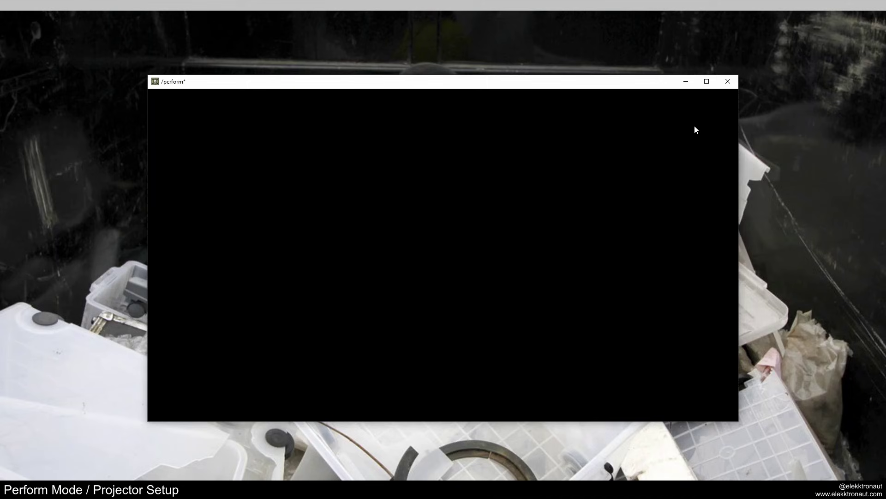
{"action": "left_click", "coordinate": [728, 82]}
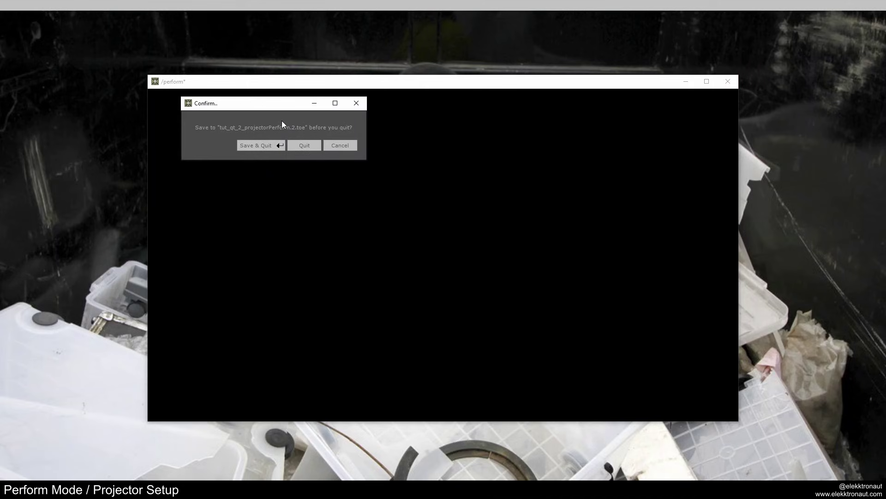
{"action": "left_click", "coordinate": [353, 146]}
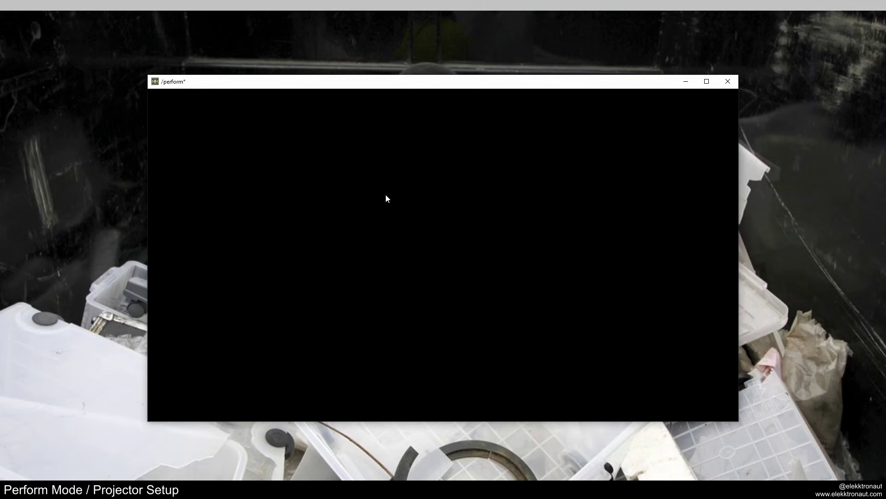
{"action": "key", "text": "Escape"}
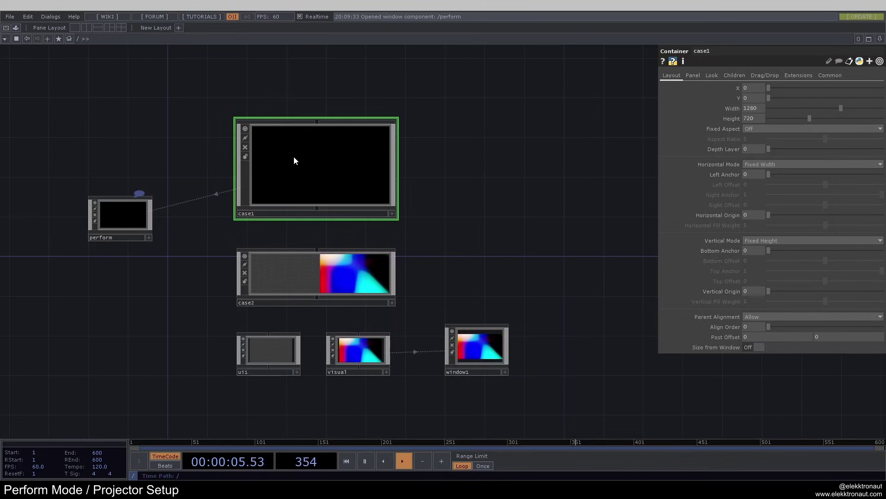
Add a Base COMP named base1 beside case1 in the root network
{"action": "scroll", "coordinate": [231, 171], "scroll_direction": "up", "scroll_amount": 3}
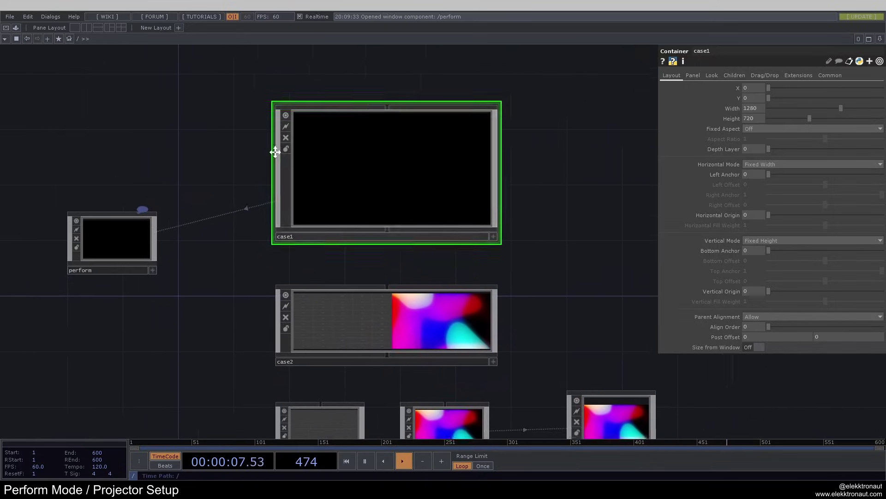
{"action": "scroll", "coordinate": [238, 181], "scroll_direction": "down", "scroll_amount": 2}
{"action": "scroll", "coordinate": [217, 173], "scroll_direction": "up", "scroll_amount": 2}
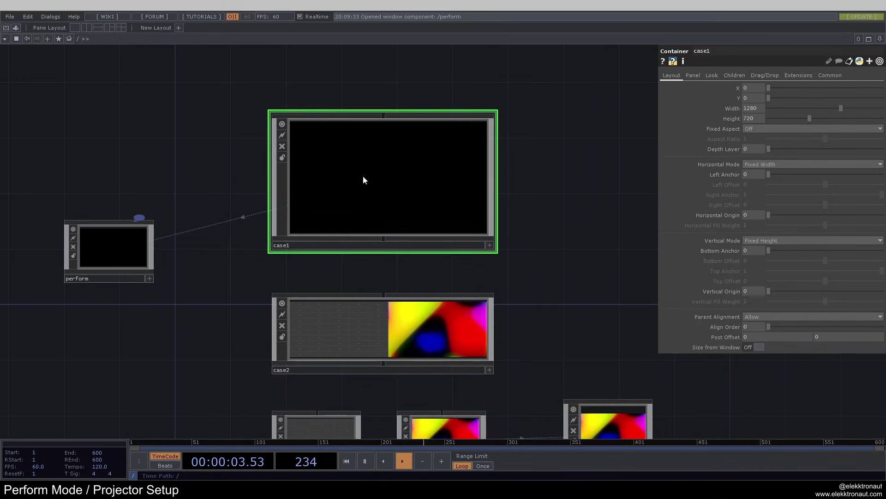
{"action": "key", "text": "Tab"}
{"action": "type", "text": "ba"}
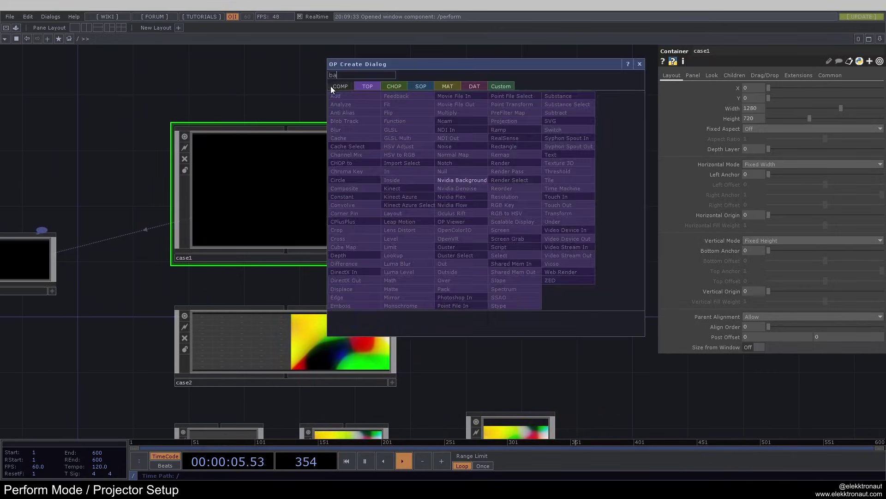
{"action": "left_click", "coordinate": [332, 86]}
{"action": "left_click", "coordinate": [491, 124]}
{"action": "left_click", "coordinate": [475, 170]}
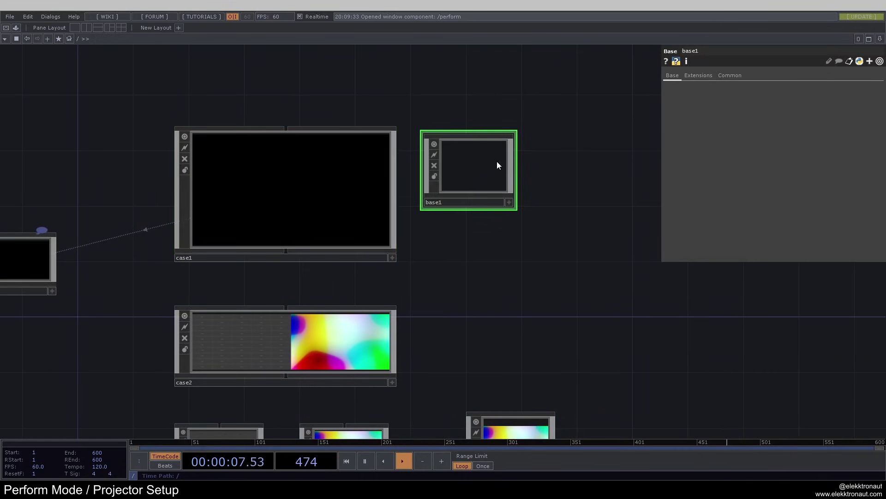
Browse base1's Extensions and Common pages, then case1's Panel, Look and Children pages
{"action": "left_click", "coordinate": [698, 75]}
{"action": "left_click", "coordinate": [734, 74]}
{"action": "left_click", "coordinate": [673, 75]}
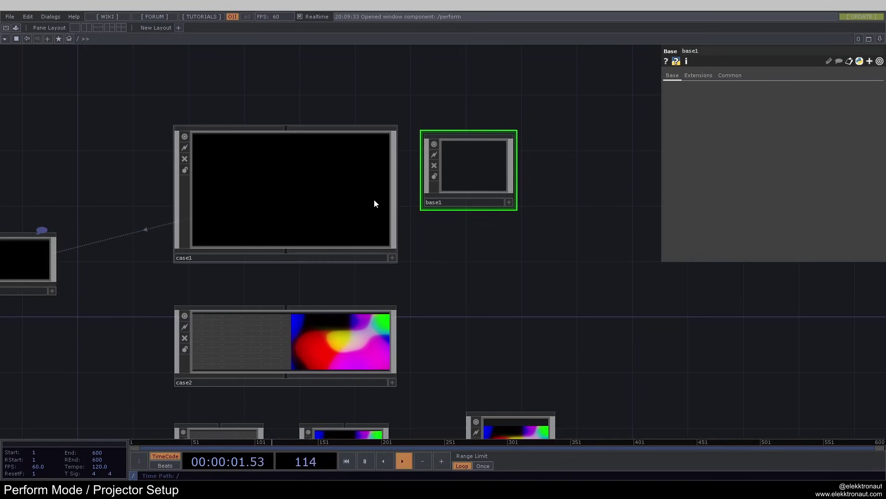
{"action": "left_click", "coordinate": [338, 190]}
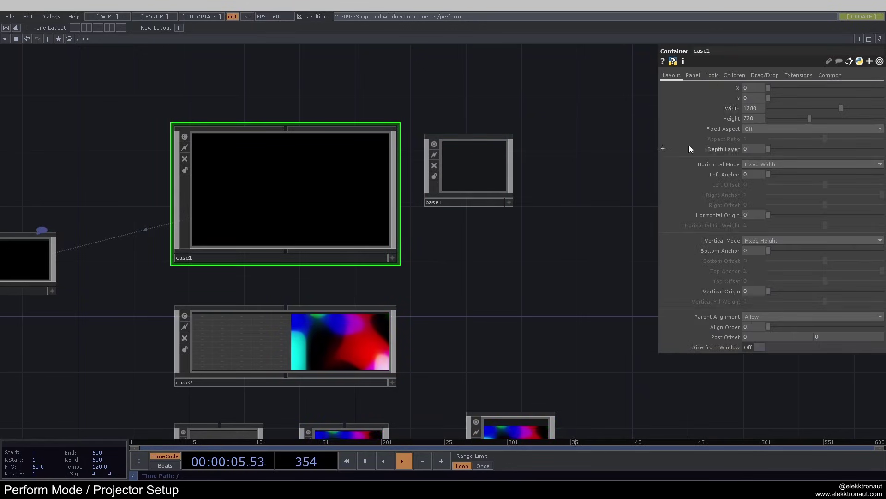
{"action": "left_click", "coordinate": [693, 75]}
{"action": "left_click", "coordinate": [712, 75]}
{"action": "left_click", "coordinate": [735, 75]}
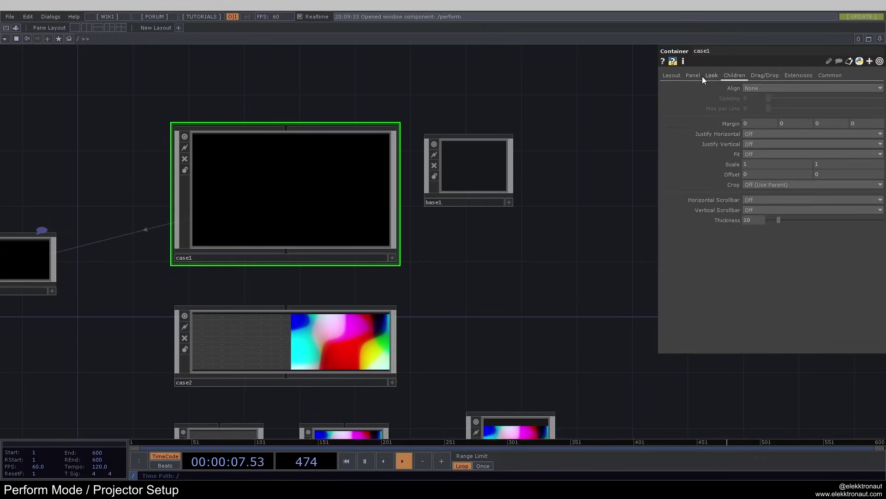
{"action": "left_click", "coordinate": [671, 76]}
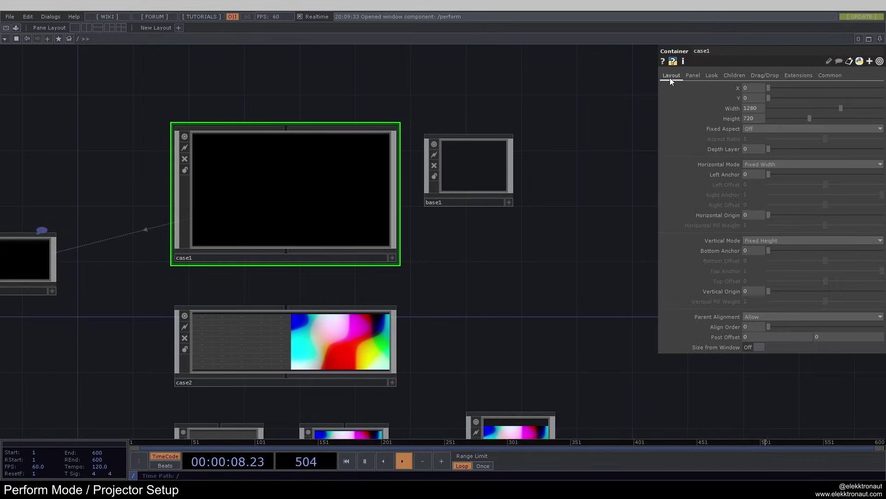
Switch selection between base1 and case1 and recentre the view on case1
{"action": "left_click", "coordinate": [478, 184]}
{"action": "left_click", "coordinate": [292, 194]}
{"action": "left_click", "coordinate": [476, 184]}
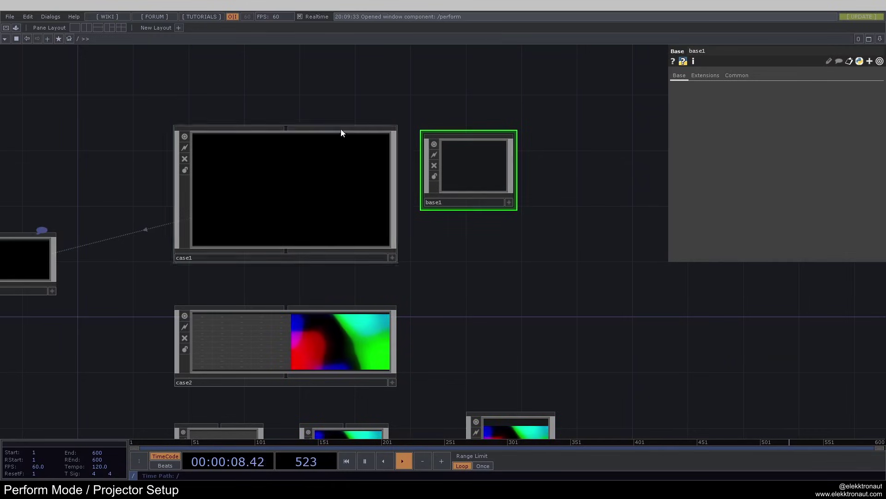
{"action": "left_click", "coordinate": [316, 196]}
{"action": "left_click_drag", "start_coordinate": [104, 162], "coordinate": [217, 157]}
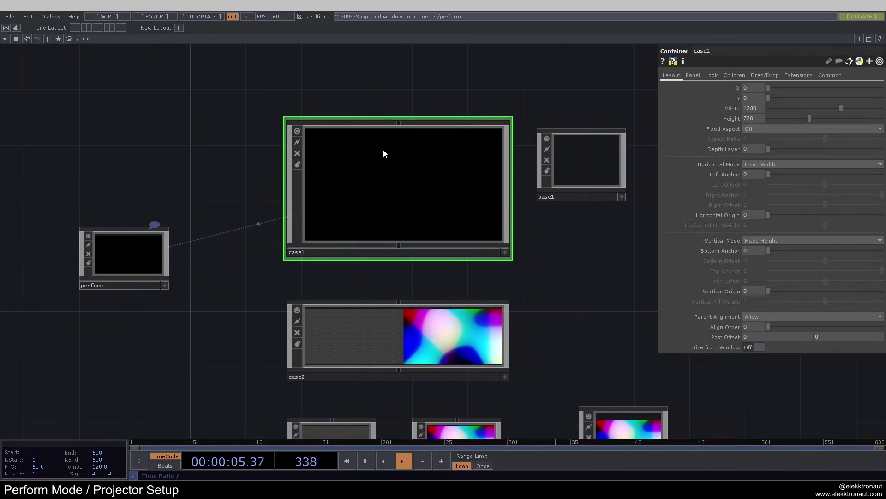
Enter case1 and add a trial Slider component, slider1
{"action": "double_click", "coordinate": [398, 201]}
{"action": "key", "text": "Tab"}
{"action": "type", "text": "sli"}
{"action": "left_click", "coordinate": [196, 220]}
{"action": "left_click", "coordinate": [262, 272]}
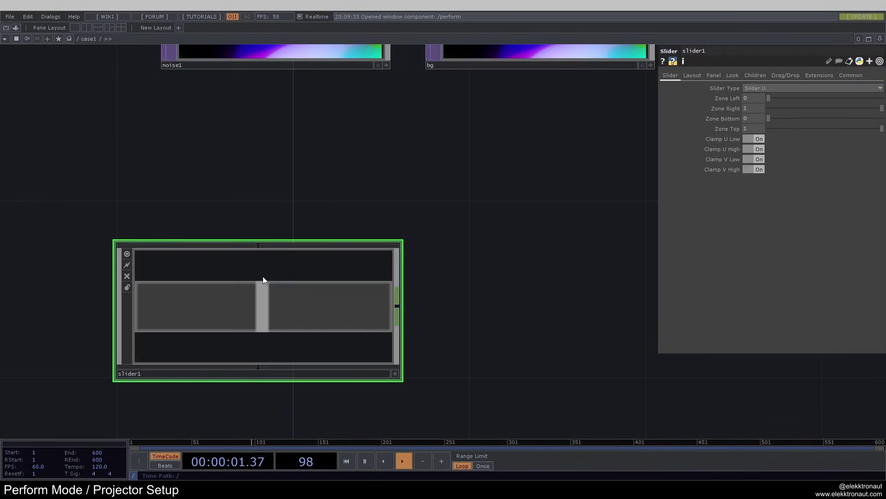
{"action": "scroll", "coordinate": [287, 270], "scroll_direction": "down", "scroll_amount": 6}
{"action": "scroll", "coordinate": [294, 273], "scroll_direction": "down", "scroll_amount": 2}
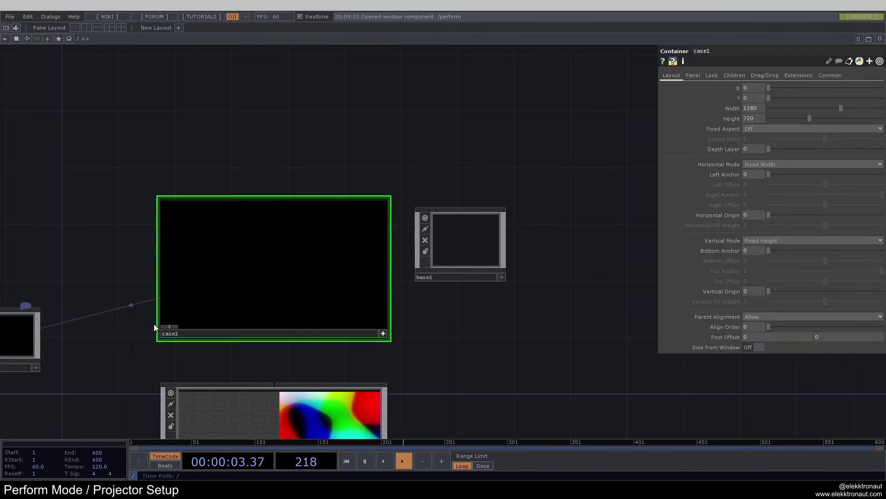
{"action": "scroll", "coordinate": [164, 320], "scroll_direction": "up", "scroll_amount": 6}
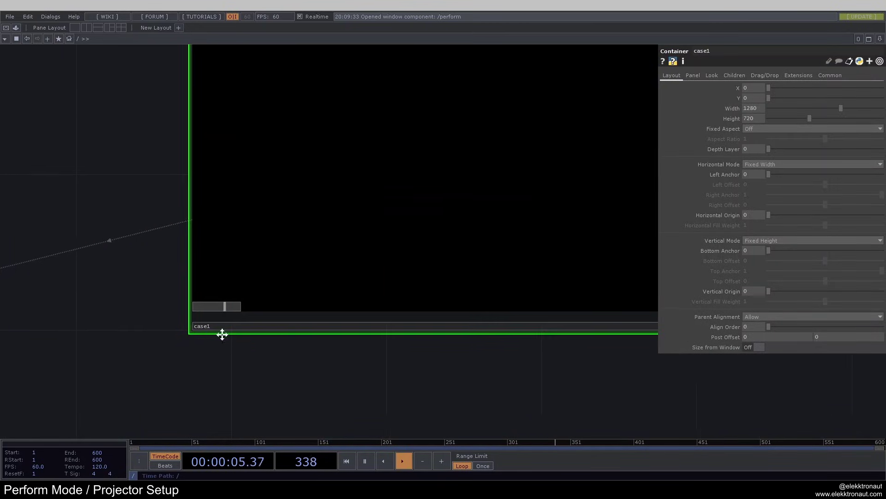
{"action": "scroll", "coordinate": [221, 332], "scroll_direction": "down", "scroll_amount": 3}
{"action": "scroll", "coordinate": [511, 291], "scroll_direction": "up", "scroll_amount": 2}
{"action": "scroll", "coordinate": [361, 284], "scroll_direction": "down", "scroll_amount": 3}
Add a trial Button component, button1, and preview case1's slider and button panel
{"action": "key", "text": "Tab"}
{"action": "type", "text": "b"}
{"action": "left_click", "coordinate": [277, 193]}
{"action": "left_click", "coordinate": [388, 275]}
{"action": "scroll", "coordinate": [283, 275], "scroll_direction": "down", "scroll_amount": 2}
{"action": "key", "text": "p"}
{"action": "scroll", "coordinate": [245, 398], "scroll_direction": "up", "scroll_amount": 2}
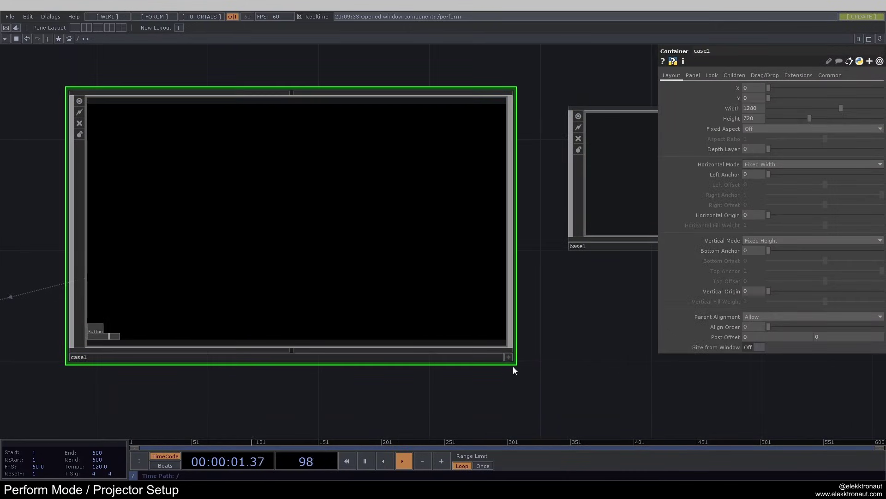
{"action": "scroll", "coordinate": [111, 388], "scroll_direction": "up", "scroll_amount": 2}
{"action": "left_click_drag", "start_coordinate": [163, 383], "coordinate": [246, 389]}
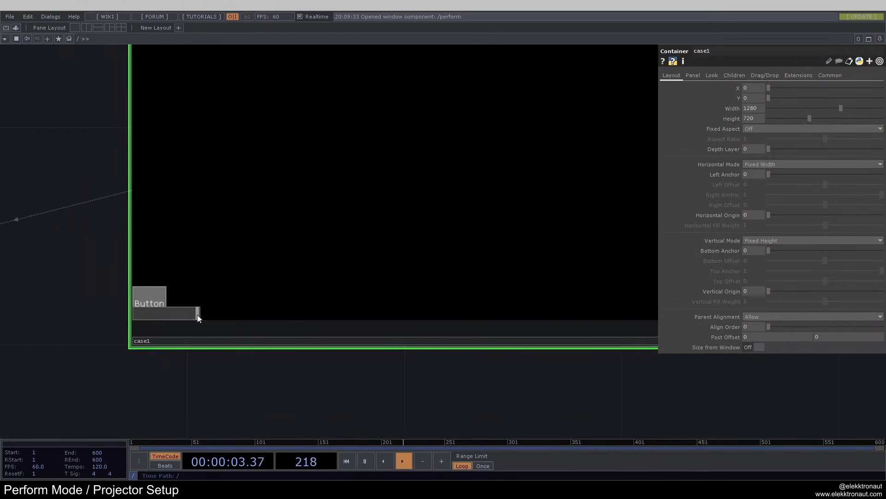
{"action": "scroll", "coordinate": [143, 334], "scroll_direction": "down", "scroll_amount": 3}
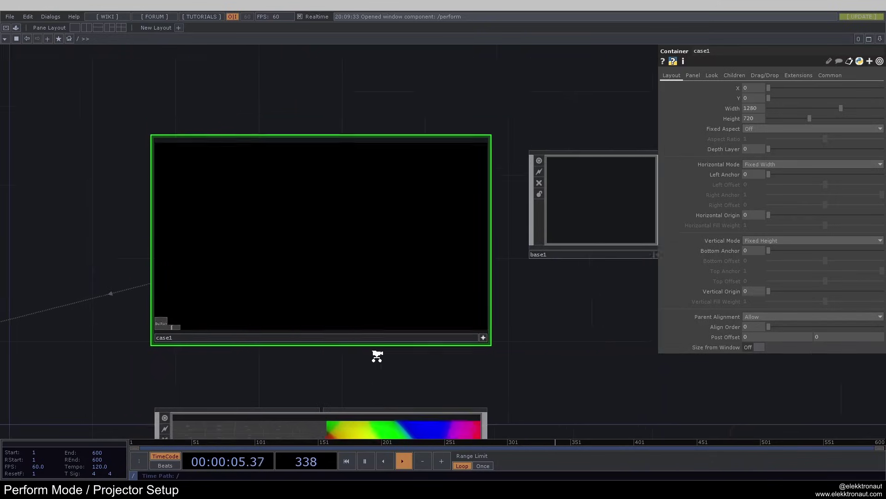
Box-select slider1 and button1 inside case1 and delete them
{"action": "double_click", "coordinate": [322, 303]}
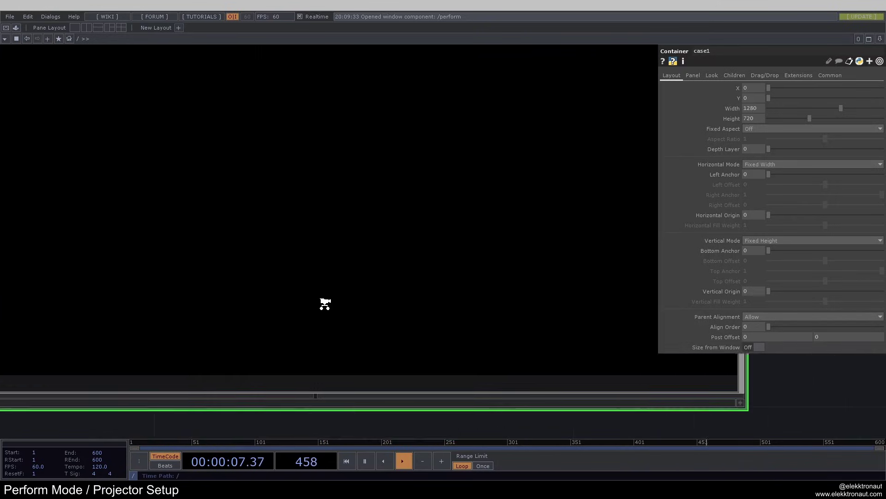
{"action": "right_click_drag", "start_coordinate": [228, 253], "coordinate": [422, 326]}
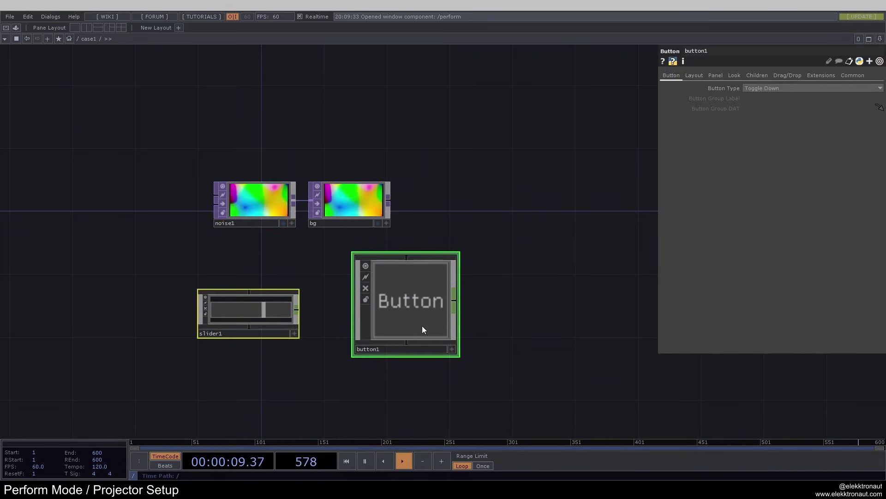
{"action": "key", "text": "Delete"}
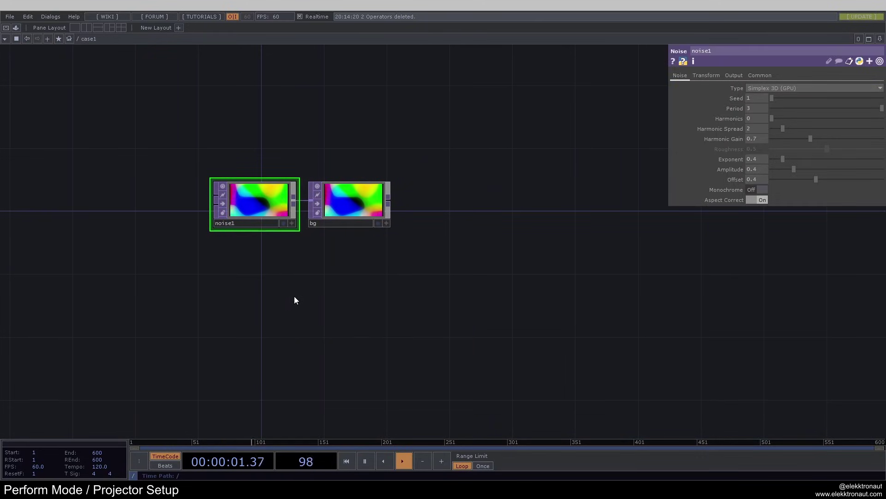
{"action": "scroll", "coordinate": [277, 269], "scroll_direction": "down", "scroll_amount": 3}
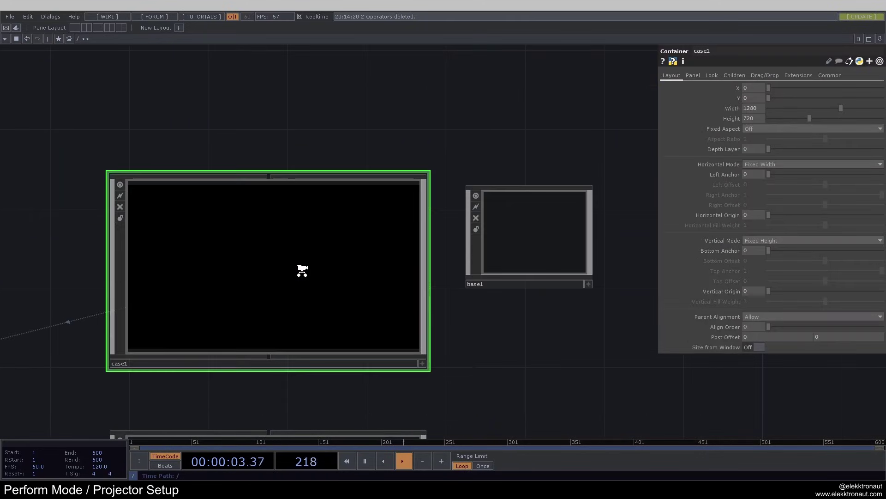
{"action": "scroll", "coordinate": [300, 269], "scroll_direction": "down", "scroll_amount": 2}
Nudge case1 slightly right among base1, perform and case2 in the root network
{"action": "left_click_drag", "start_coordinate": [290, 153], "coordinate": [353, 93]}
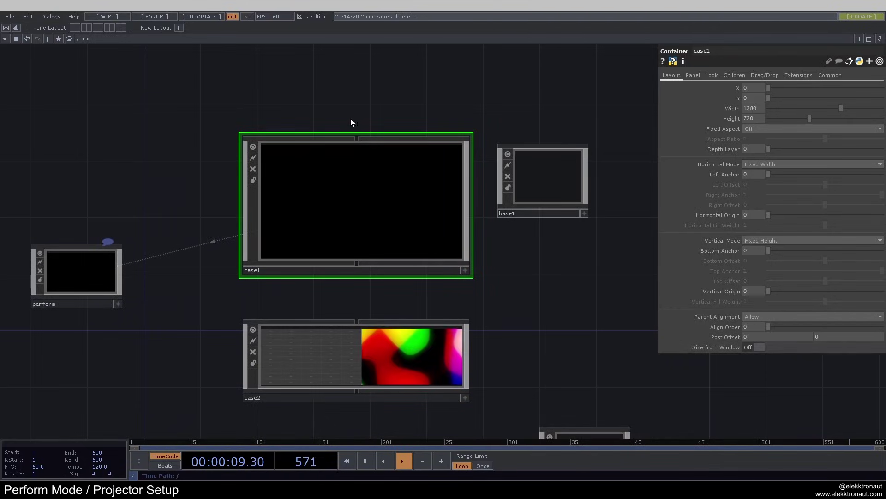
{"action": "left_click_drag", "start_coordinate": [350, 119], "coordinate": [380, 82]}
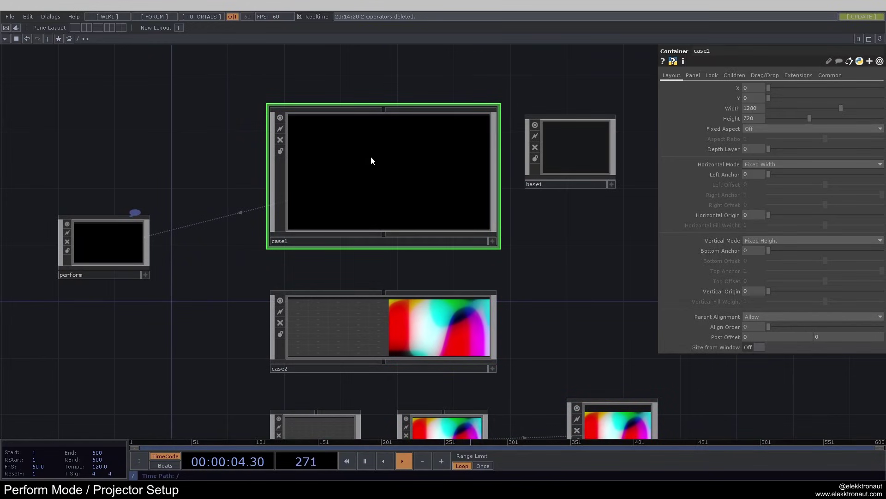
{"action": "left_click_drag", "start_coordinate": [371, 161], "coordinate": [362, 168]}
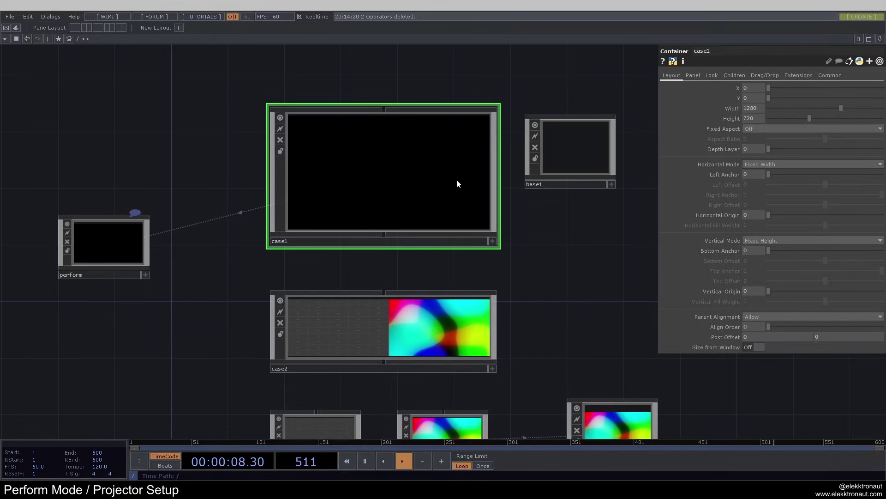
{"action": "key", "text": "h"}
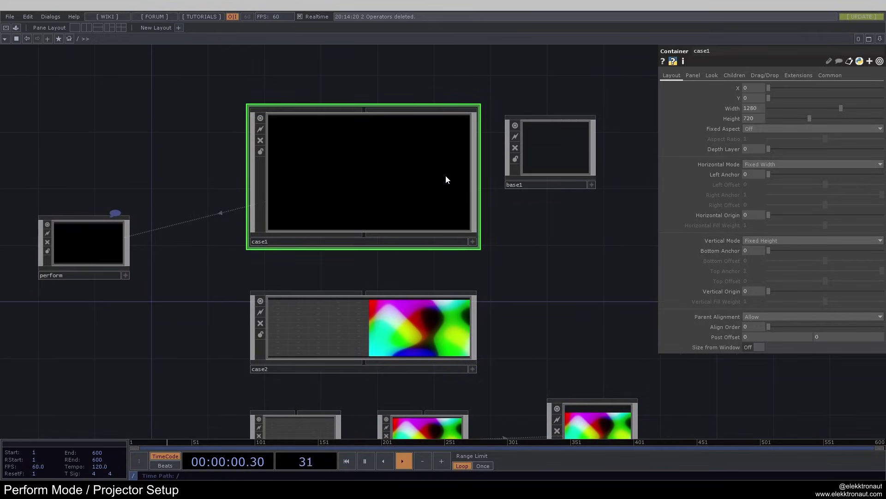
Inside case1, move the bg Null further right of noise1, then zoom back out
{"action": "double_click", "coordinate": [392, 176]}
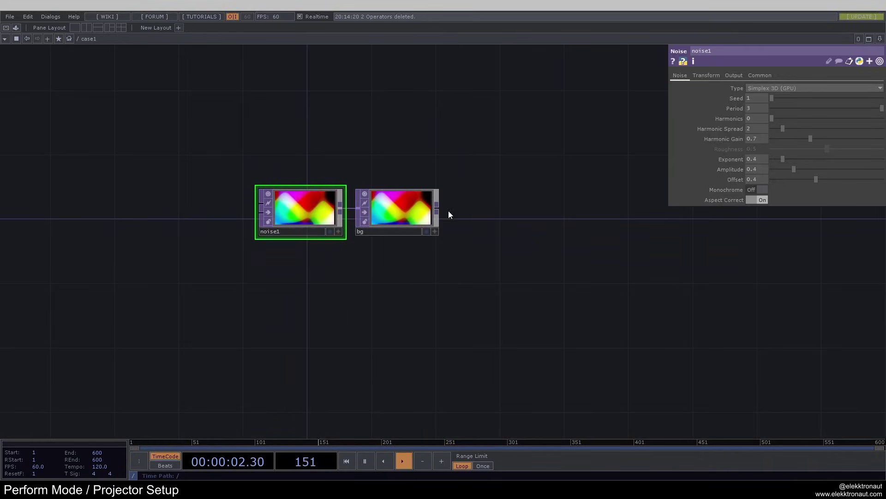
{"action": "left_click", "coordinate": [383, 207]}
{"action": "left_click_drag", "start_coordinate": [411, 228], "coordinate": [458, 214]}
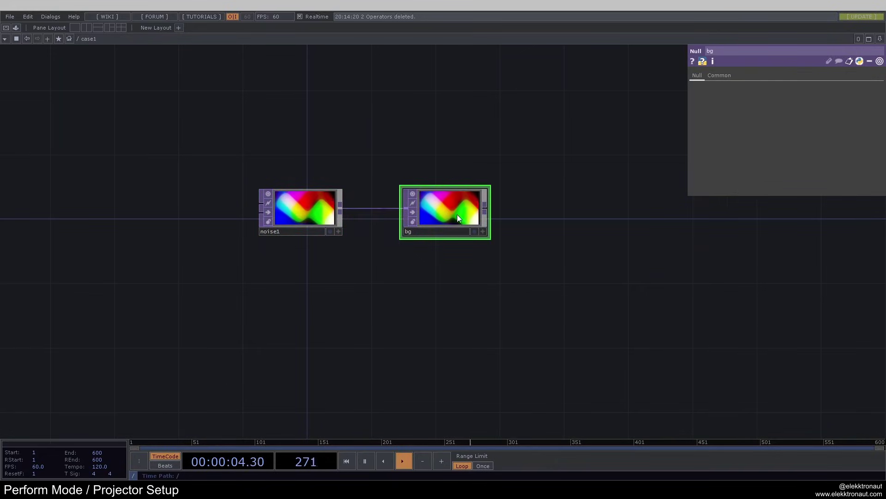
{"action": "left_click_drag", "start_coordinate": [484, 175], "coordinate": [445, 176]}
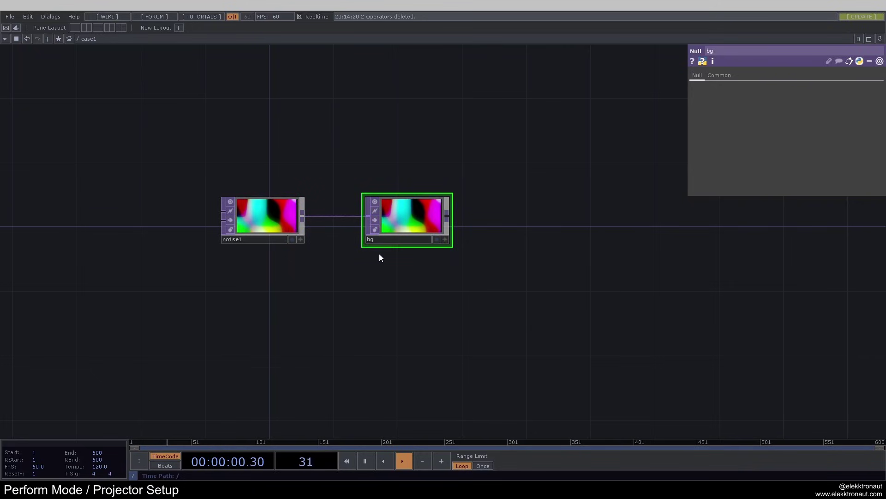
{"action": "scroll", "coordinate": [381, 240], "scroll_direction": "up", "scroll_amount": 2}
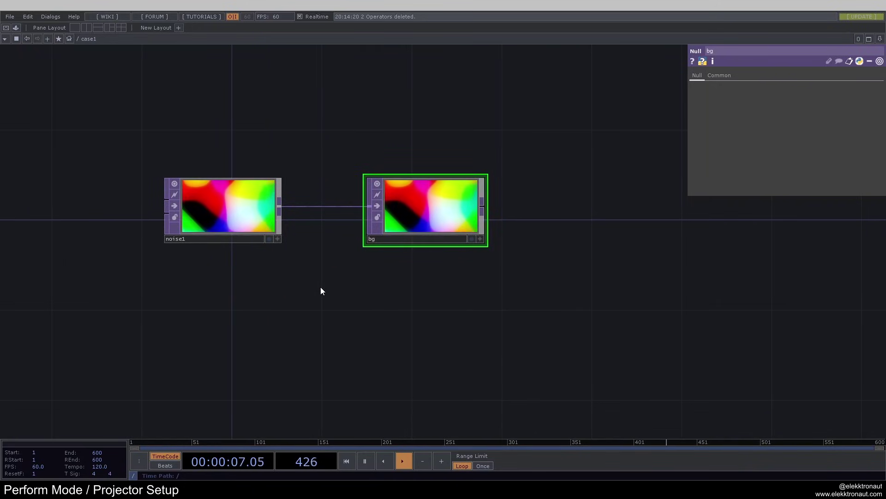
{"action": "scroll", "coordinate": [347, 261], "scroll_direction": "down", "scroll_amount": 5}
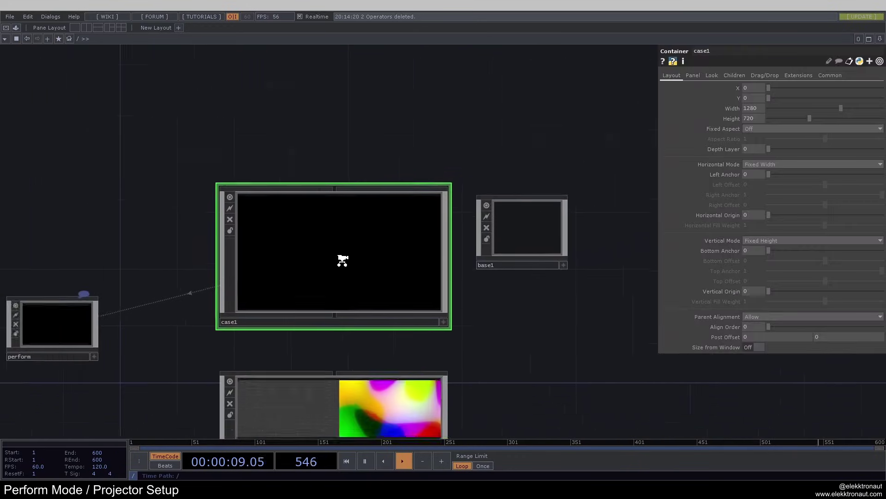
Set case1's Background TOP on the Look page to ./bg, then return to Layout
{"action": "left_click", "coordinate": [711, 76]}
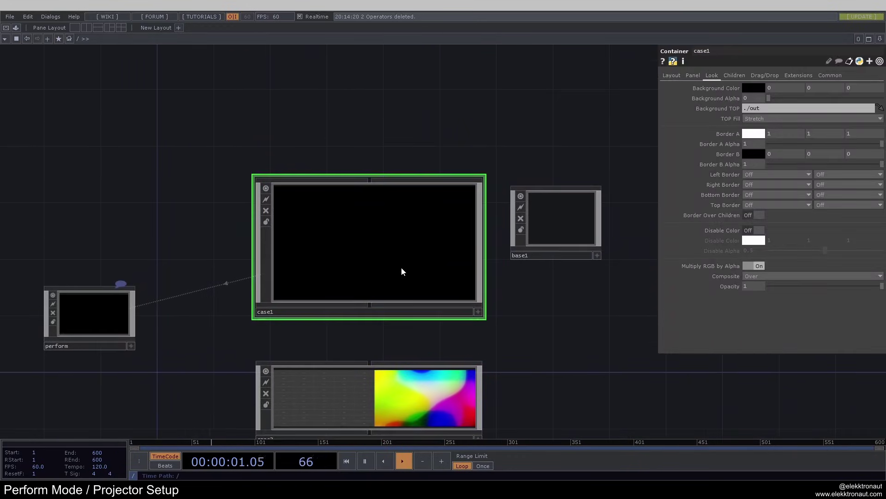
{"action": "scroll", "coordinate": [386, 234], "scroll_direction": "up", "scroll_amount": 3}
{"action": "scroll", "coordinate": [397, 224], "scroll_direction": "down", "scroll_amount": 5}
{"action": "key", "text": "p"}
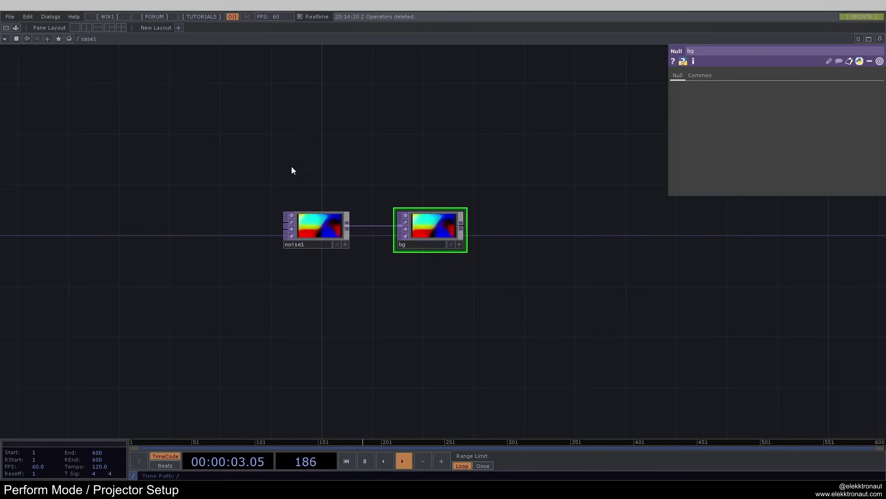
{"action": "scroll", "coordinate": [416, 245], "scroll_direction": "down", "scroll_amount": 5}
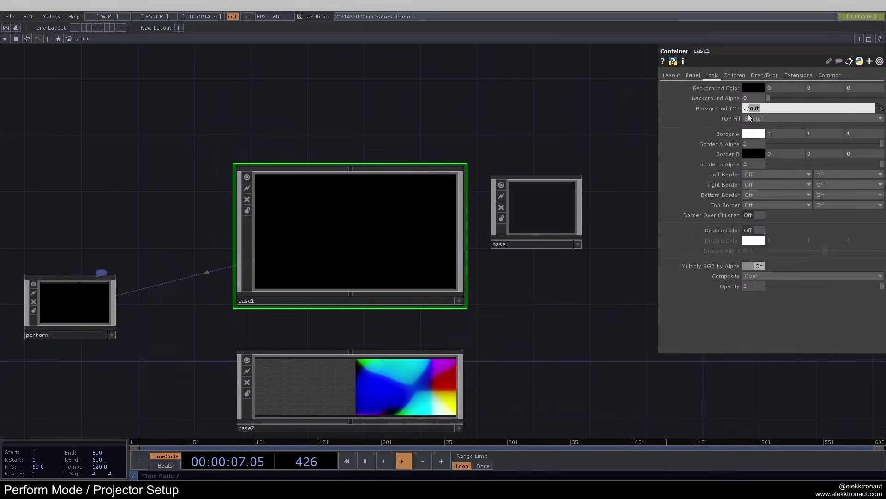
{"action": "type", "text": "bg"}
{"action": "key", "text": "Return"}
{"action": "scroll", "coordinate": [364, 227], "scroll_direction": "up", "scroll_amount": 3}
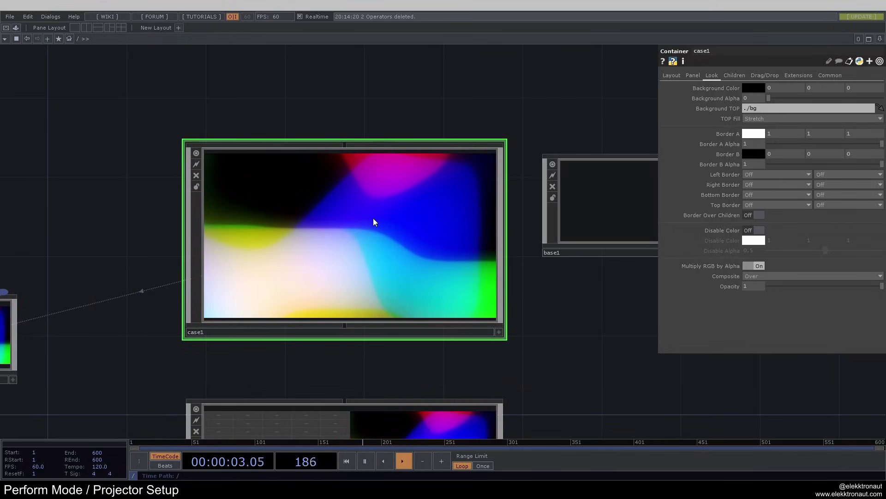
{"action": "left_click", "coordinate": [667, 77]}
{"action": "scroll", "coordinate": [568, 125], "scroll_direction": "down", "scroll_amount": 3}
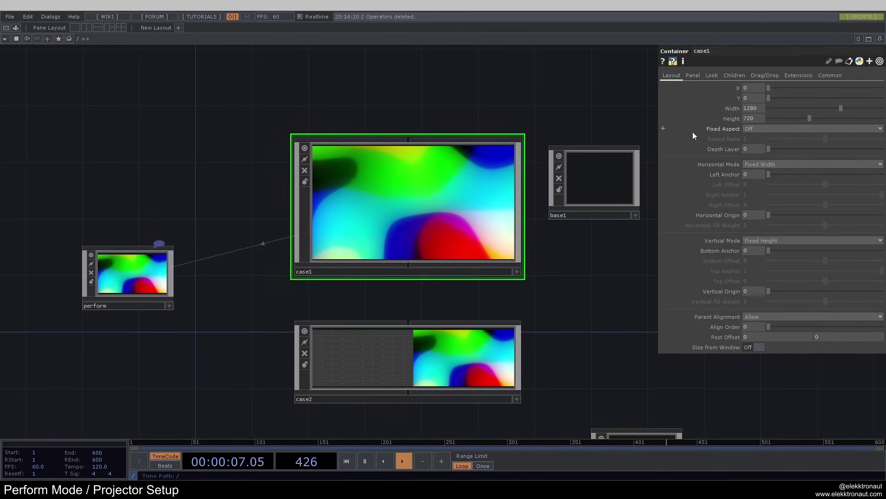
Select case1 and test-open the perform output with F1, then close it with Esc
{"action": "left_click", "coordinate": [164, 254]}
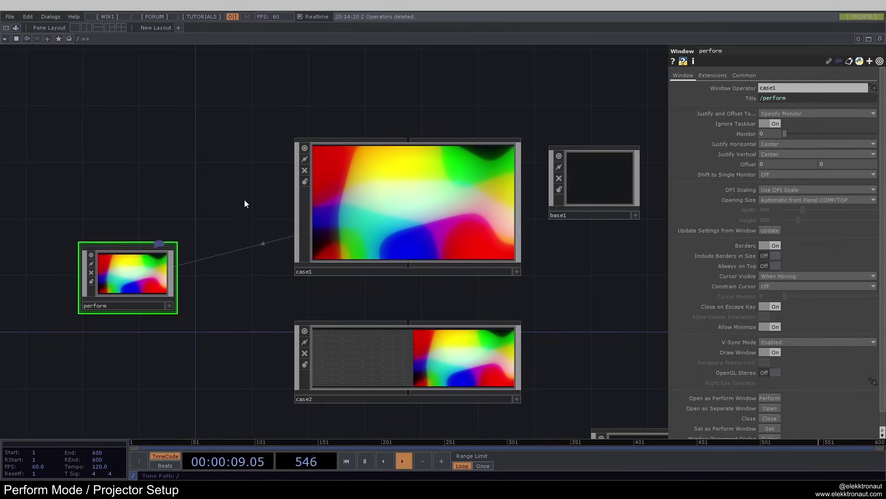
{"action": "left_click_drag", "start_coordinate": [244, 200], "coordinate": [204, 191]}
{"action": "left_click", "coordinate": [299, 177]}
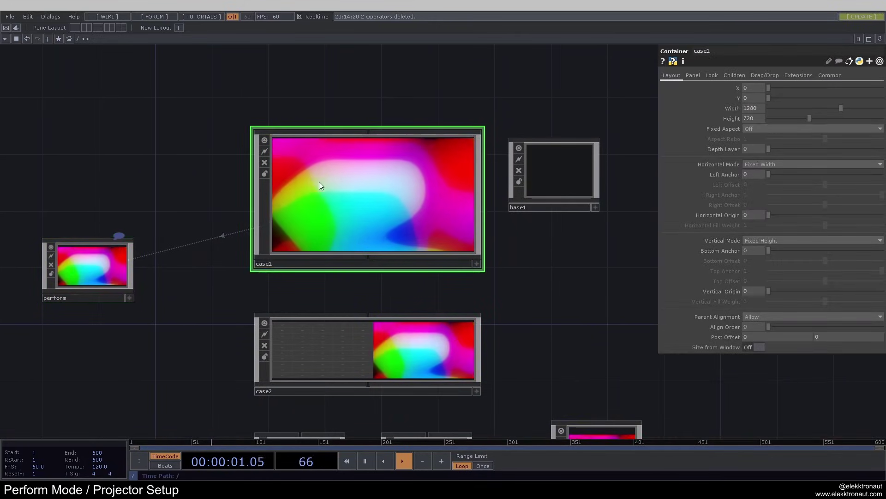
{"action": "key", "text": "F1"}
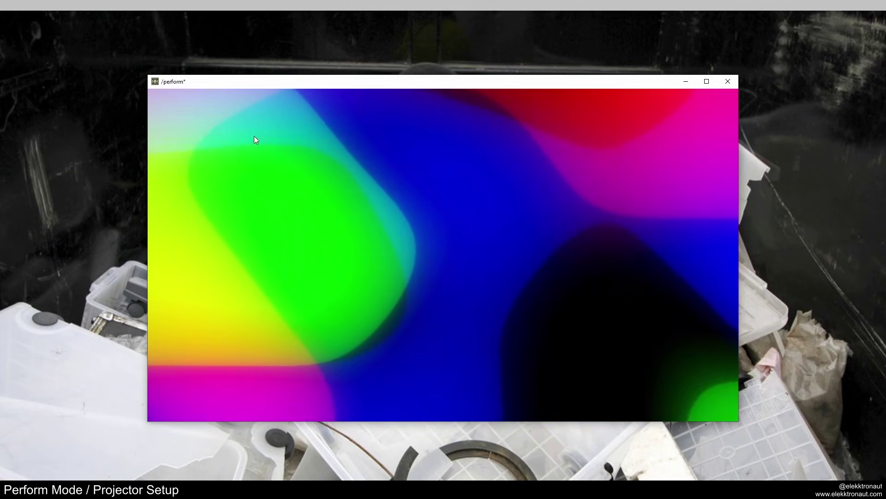
{"action": "key", "text": "Escape"}
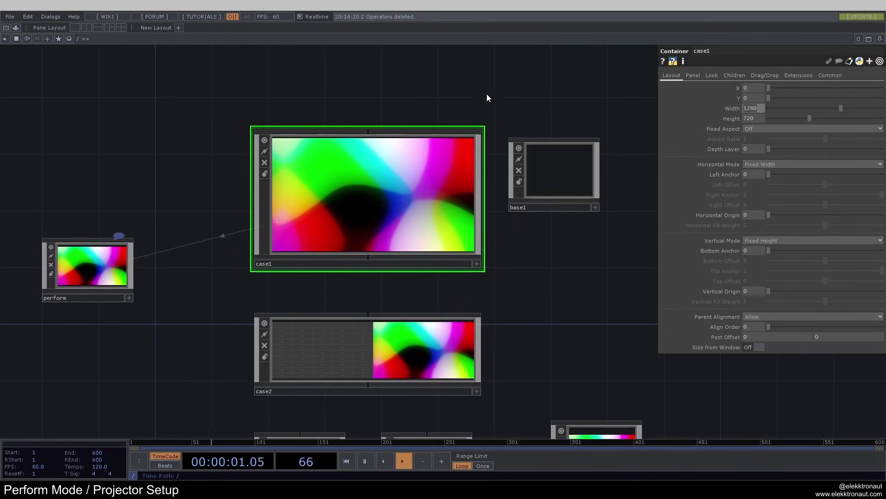
Set case1's Width to 1920 and Height to 1080
{"action": "type", "text": "1920"}
{"action": "key", "text": "Tab"}
{"action": "type", "text": "1080"}
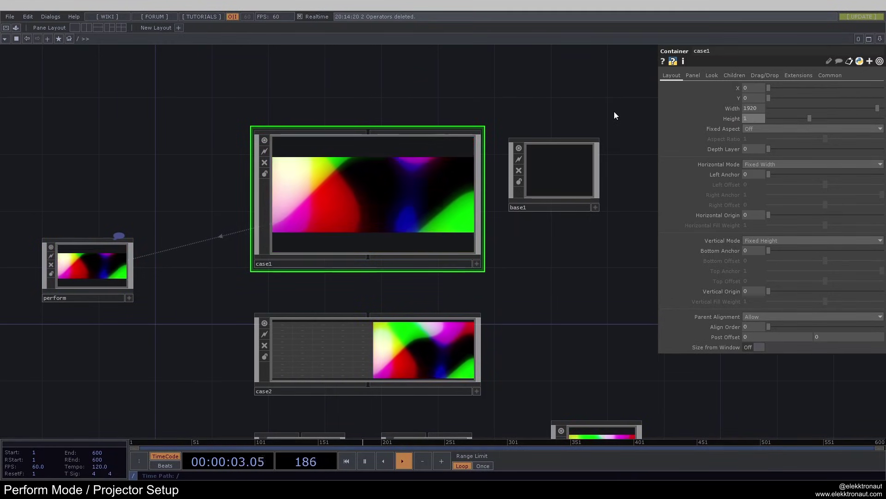
{"action": "key", "text": "Return"}
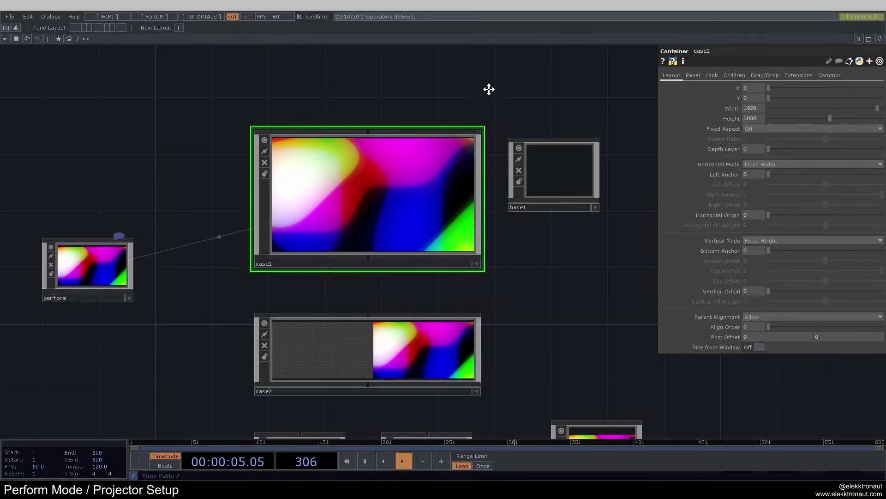
Preview the full-screen perform output of the noise, then return to the network
{"action": "middle_click_drag", "start_coordinate": [488, 89], "coordinate": [491, 84]}
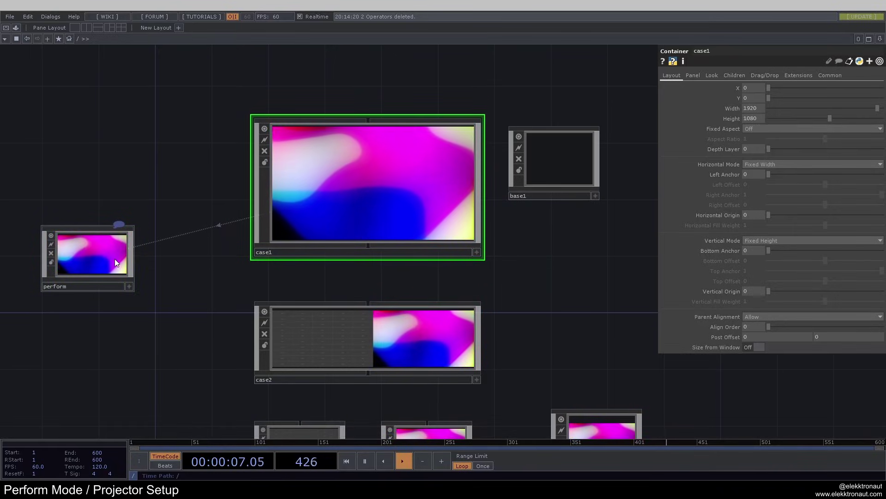
{"action": "key", "text": "F1"}
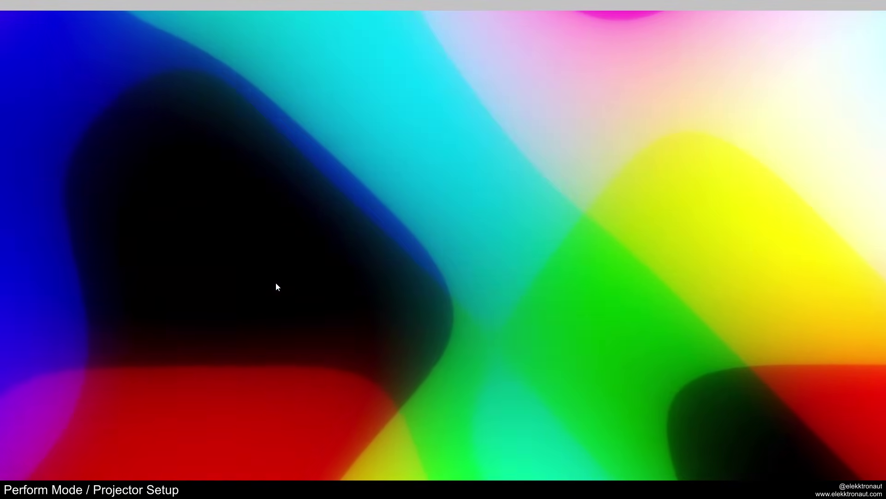
{"action": "key", "text": "Escape"}
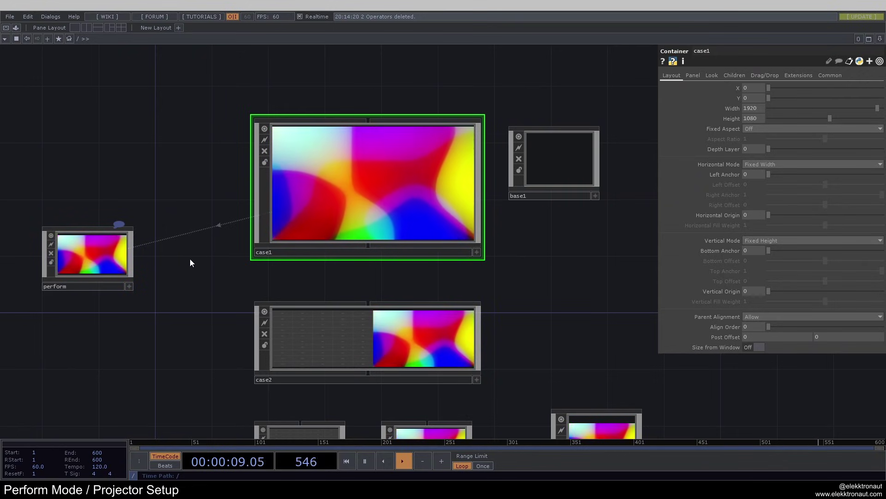
Turn Borders off on the perform Window COMP
{"action": "left_click", "coordinate": [90, 259]}
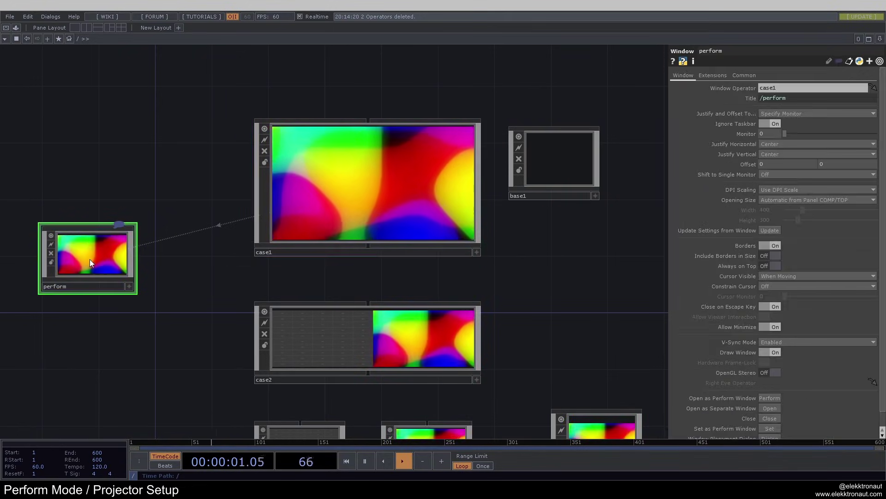
{"action": "left_click_drag", "start_coordinate": [106, 270], "coordinate": [154, 248]}
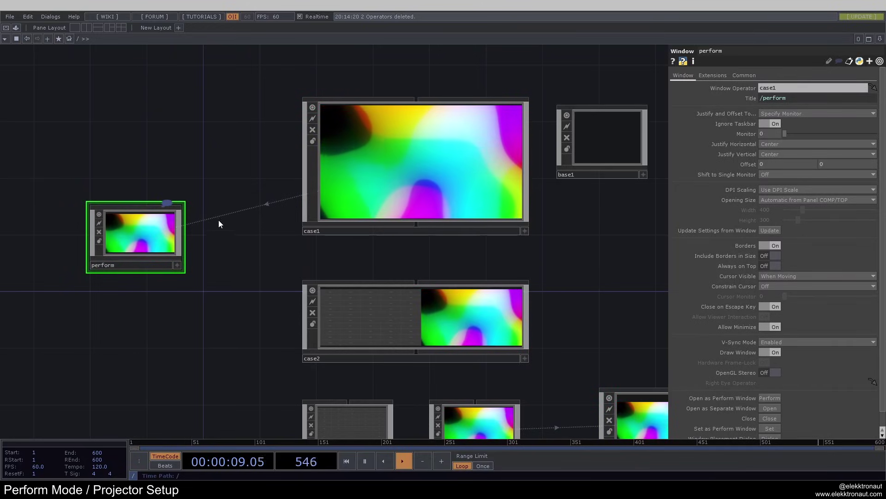
{"action": "scroll", "coordinate": [188, 183], "scroll_direction": "down", "scroll_amount": 3}
{"action": "scroll", "coordinate": [174, 226], "scroll_direction": "up", "scroll_amount": 2}
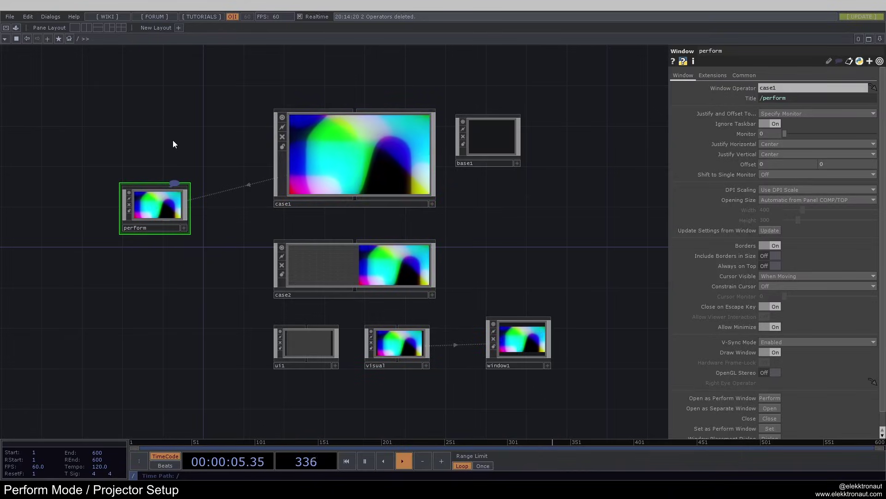
{"action": "left_click", "coordinate": [769, 245]}
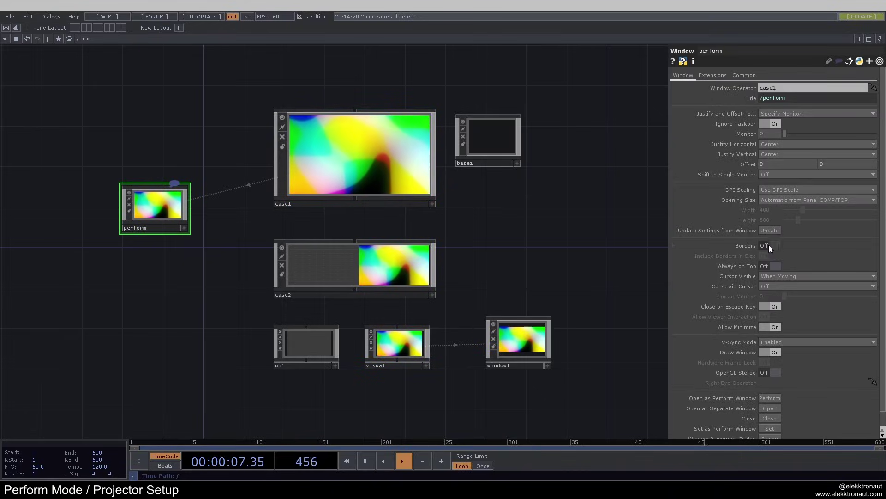
Preview the borderless full-screen output, exit it, and select case1
{"action": "key", "text": "F1"}
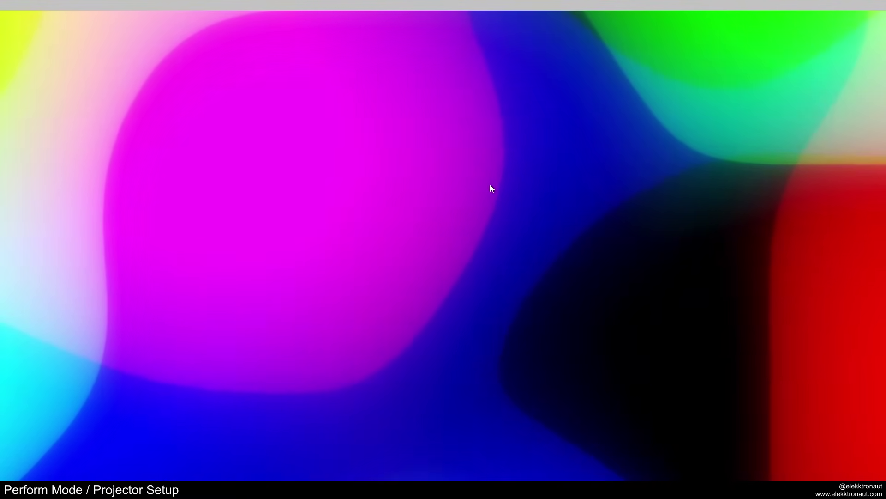
{"action": "key", "text": "Escape"}
{"action": "scroll", "coordinate": [192, 167], "scroll_direction": "up", "scroll_amount": 3}
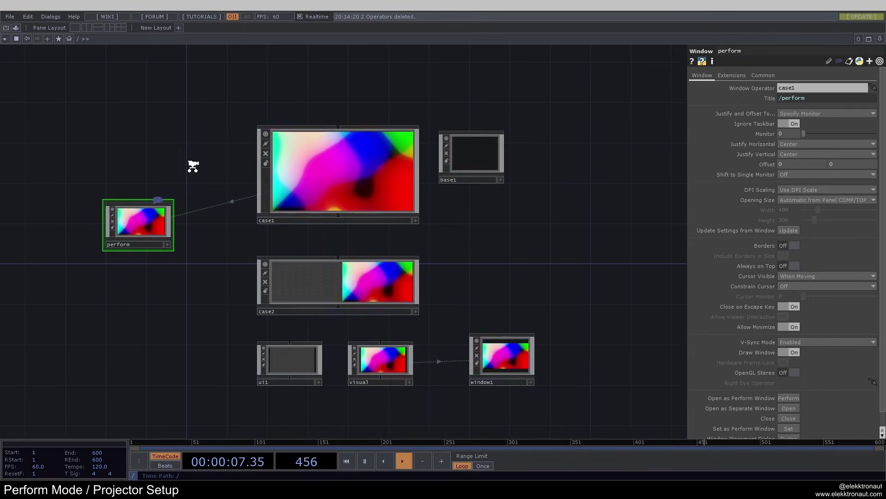
{"action": "left_click_drag", "start_coordinate": [594, 259], "coordinate": [538, 248]}
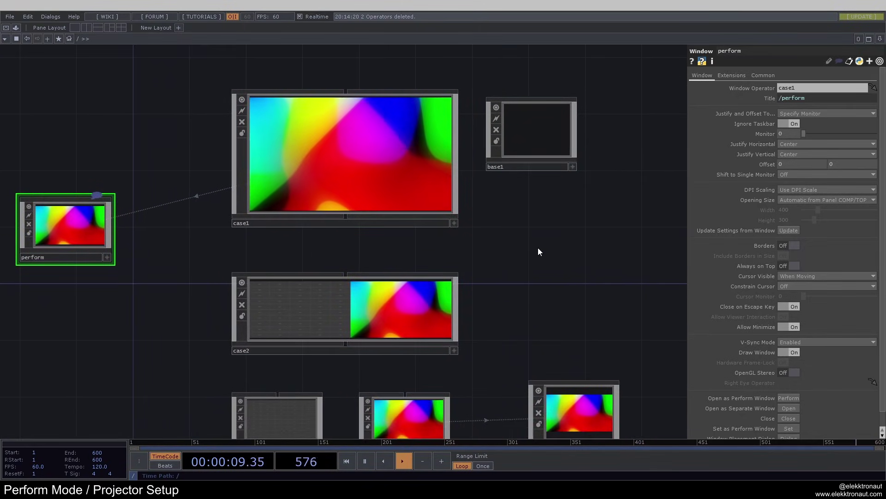
{"action": "scroll", "coordinate": [508, 220], "scroll_direction": "down", "scroll_amount": 2}
{"action": "left_click", "coordinate": [454, 189]}
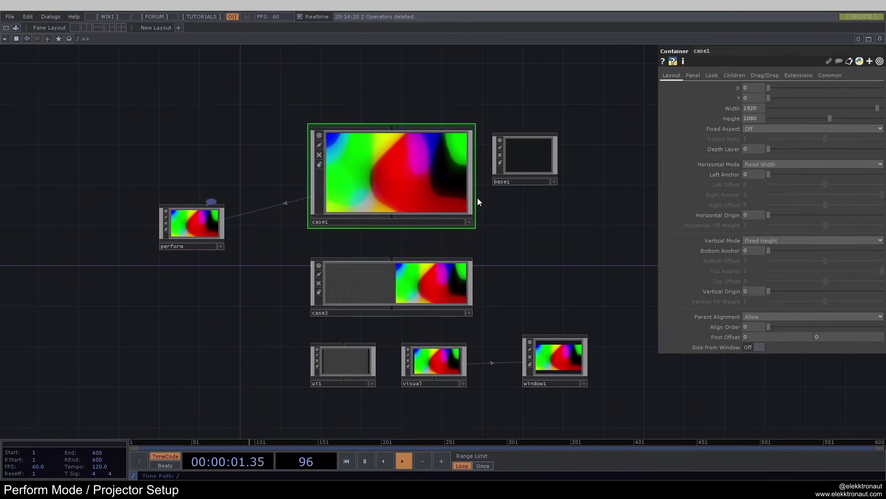
Delete the unused base1 and dive into case1 to see noise1 feeding bg
{"action": "left_click", "coordinate": [528, 161]}
{"action": "key", "text": "Delete"}
{"action": "scroll", "coordinate": [431, 192], "scroll_direction": "up", "scroll_amount": 3}
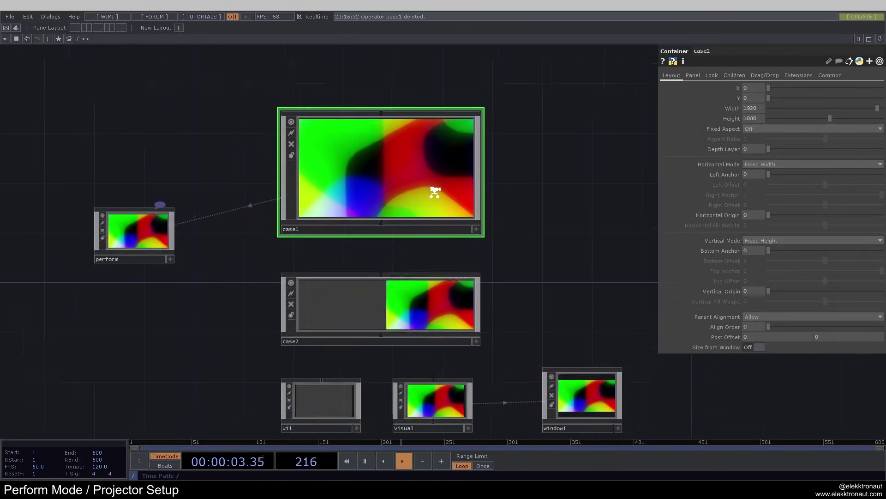
{"action": "left_click_drag", "start_coordinate": [383, 77], "coordinate": [376, 90]}
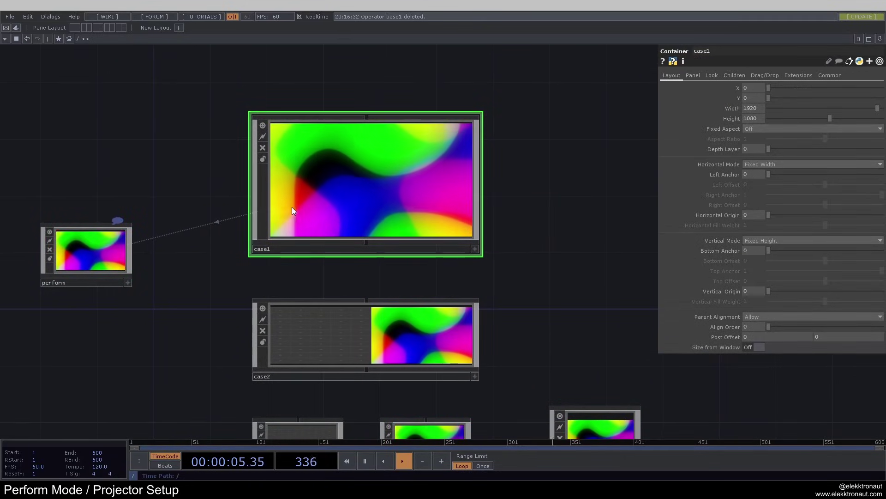
{"action": "left_click_drag", "start_coordinate": [525, 190], "coordinate": [550, 172]}
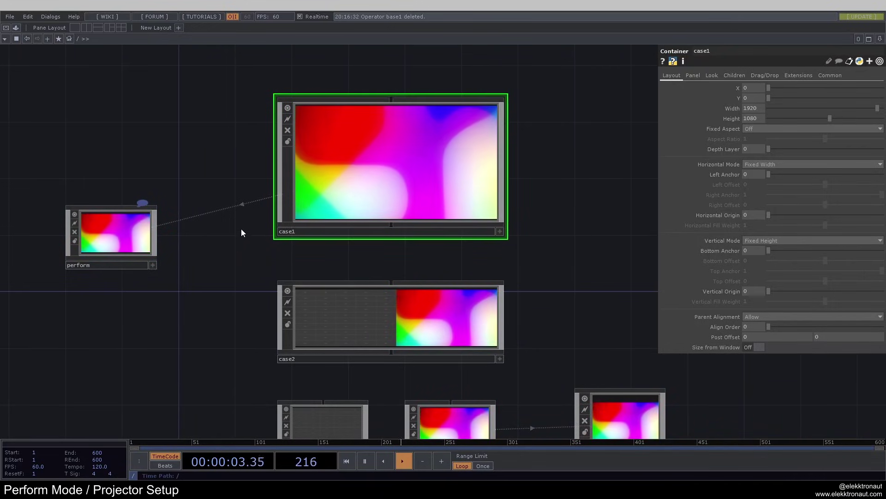
{"action": "double_click", "coordinate": [403, 192]}
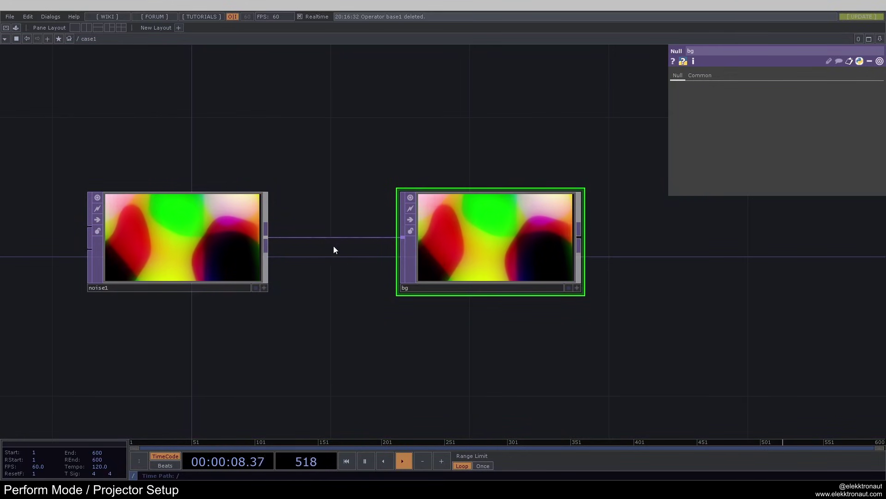
Add a trial Out TOP (out1) fed by noise1 inside case1, then delete it
{"action": "right_click", "coordinate": [264, 237]}
{"action": "type", "text": "ou"}
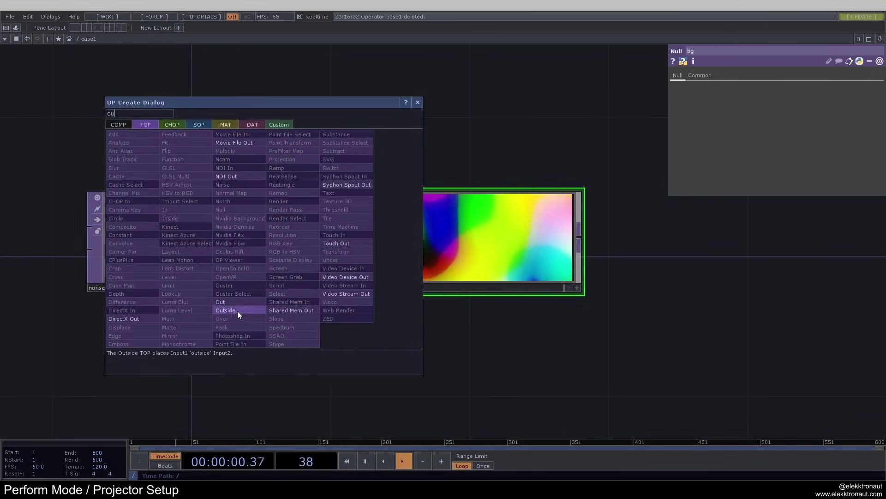
{"action": "left_click", "coordinate": [221, 302]}
{"action": "left_click", "coordinate": [485, 369]}
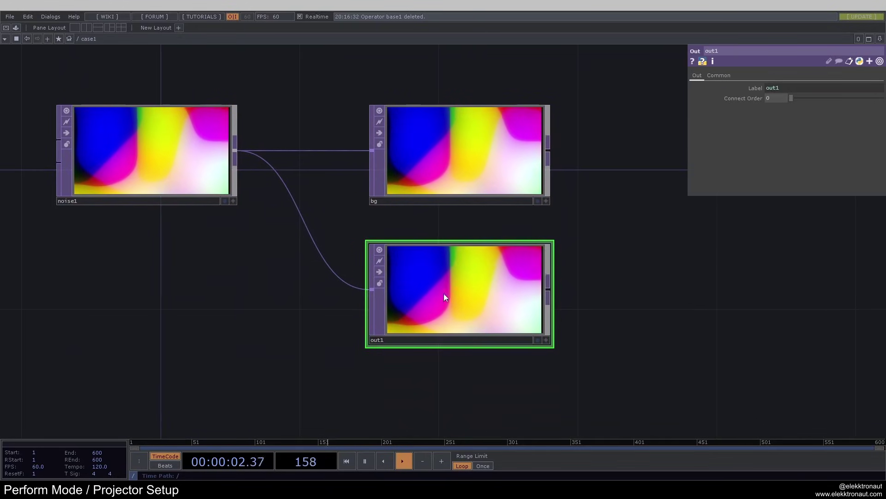
{"action": "key", "text": "Delete"}
Return to the root network and check case1's Background TOP is ./bg on the Look page
{"action": "key", "text": "u"}
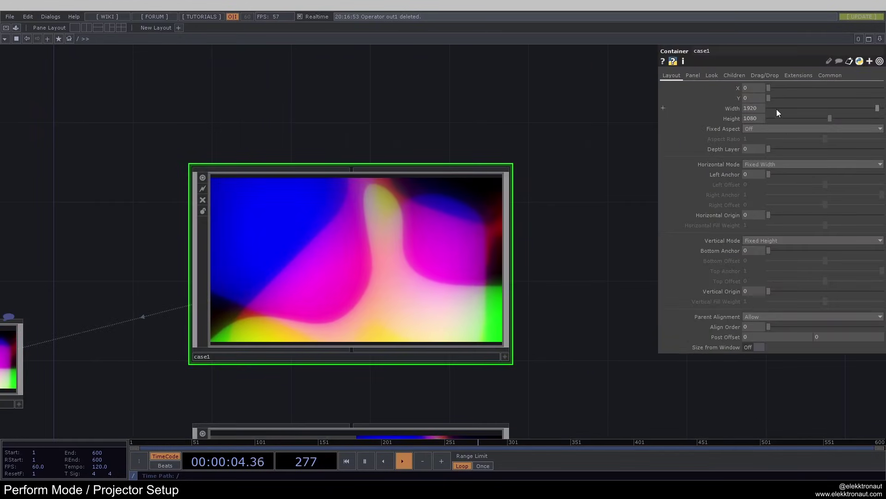
{"action": "left_click", "coordinate": [712, 75]}
{"action": "double_click", "coordinate": [751, 108]}
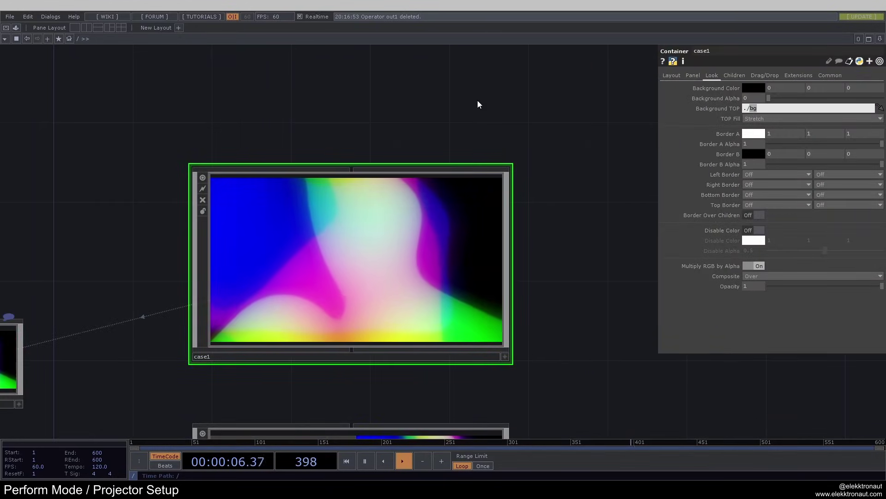
{"action": "scroll", "coordinate": [494, 103], "scroll_direction": "down", "scroll_amount": 3}
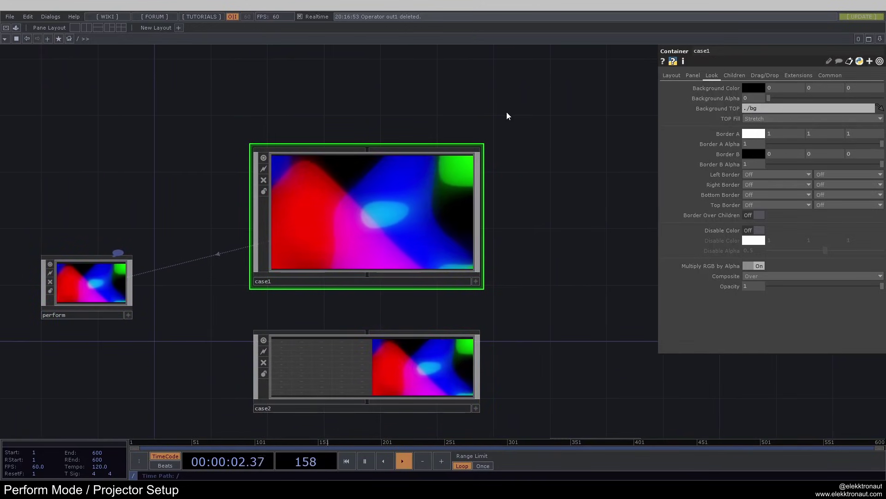
{"action": "scroll", "coordinate": [468, 176], "scroll_direction": "down", "scroll_amount": 3}
{"action": "left_click", "coordinate": [177, 223]}
{"action": "left_click_drag", "start_coordinate": [346, 184], "coordinate": [166, 222]}
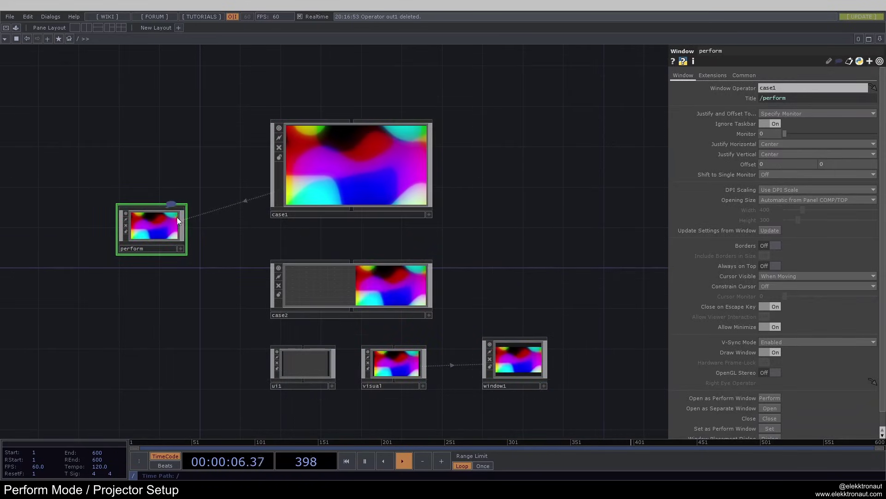
{"action": "scroll", "coordinate": [178, 220], "scroll_direction": "up", "scroll_amount": 2}
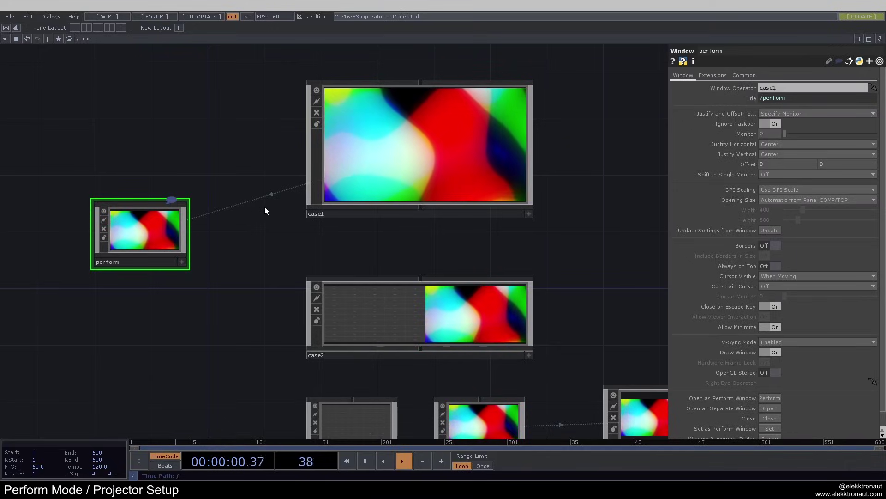
{"action": "scroll", "coordinate": [265, 206], "scroll_direction": "down", "scroll_amount": 2}
{"action": "key", "text": "F1"}
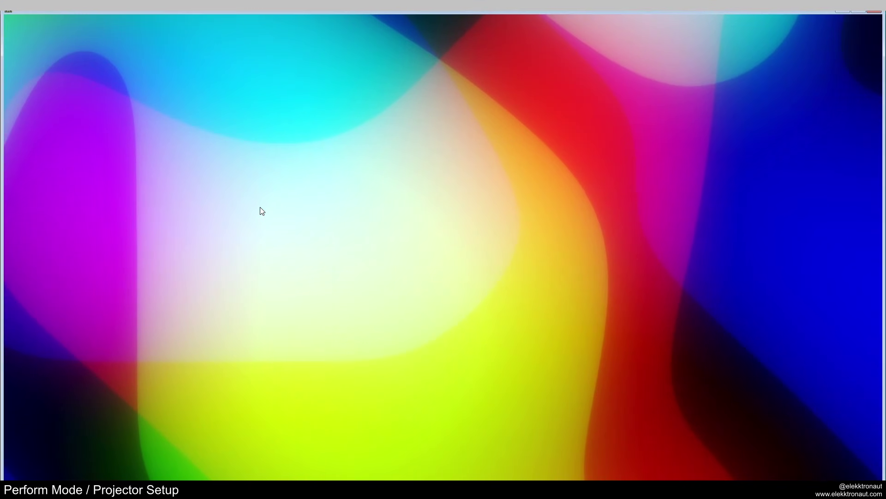
{"action": "key", "text": "Escape"}
{"action": "left_click", "coordinate": [363, 170]}
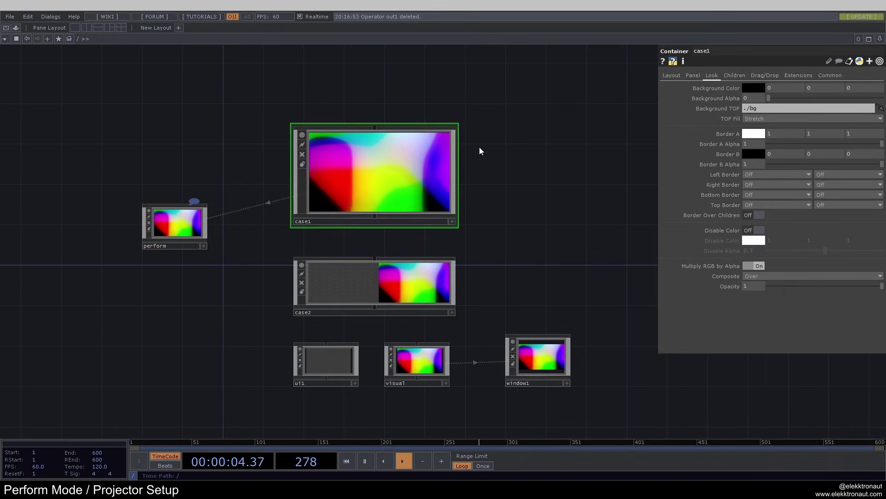
Inspect case2's layout: Width expression 1920*2 (3840) and Height 1080
{"action": "left_click", "coordinate": [672, 76]}
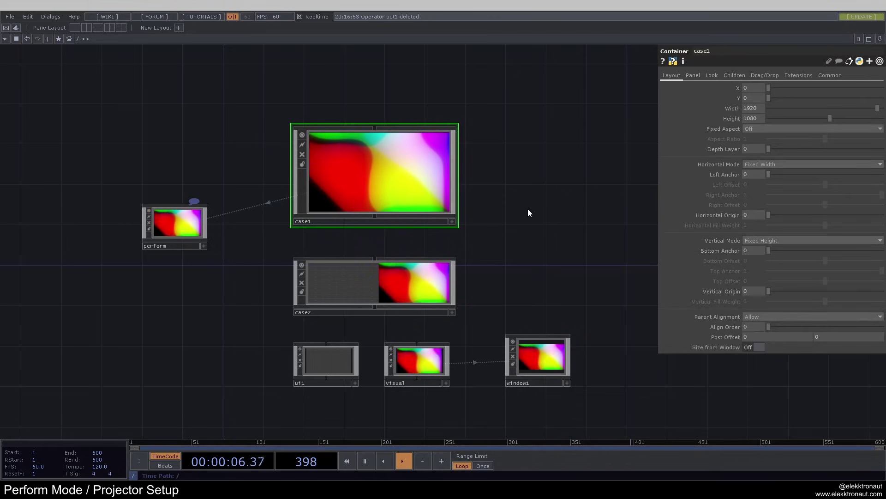
{"action": "left_click", "coordinate": [409, 238]}
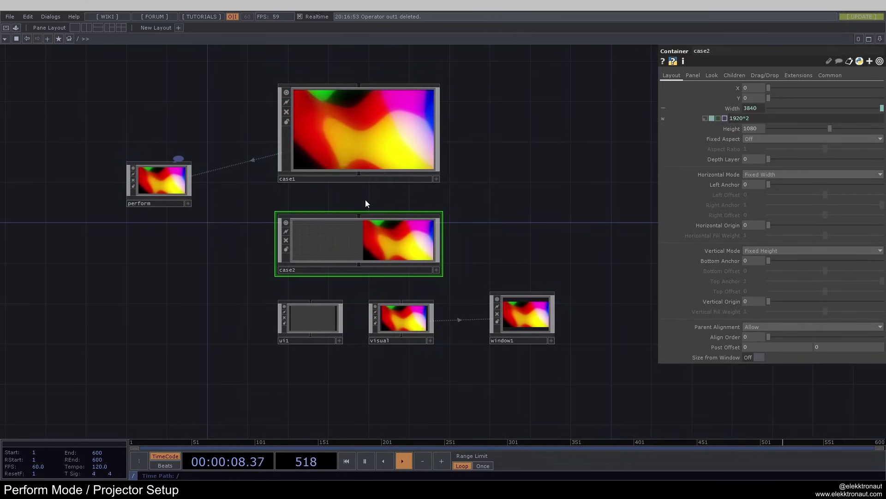
{"action": "scroll", "coordinate": [365, 203], "scroll_direction": "up", "scroll_amount": 4}
{"action": "scroll", "coordinate": [323, 160], "scroll_direction": "down", "scroll_amount": 2}
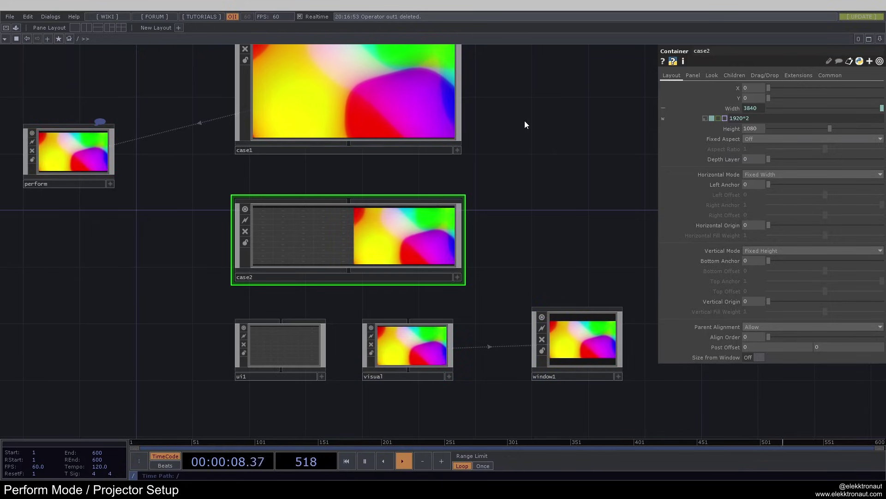
{"action": "left_click", "coordinate": [732, 108]}
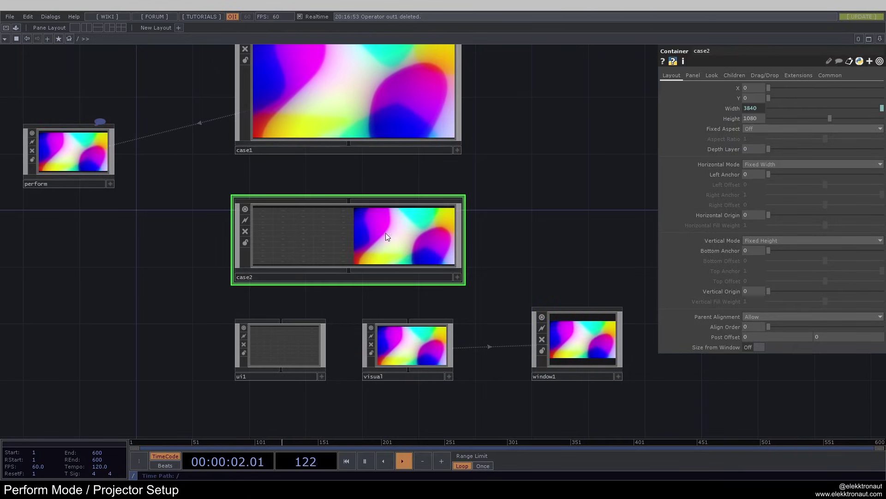
Reveal case2's Width expression 1920*2, then hide it again
{"action": "scroll", "coordinate": [366, 245], "scroll_direction": "up", "scroll_amount": 1}
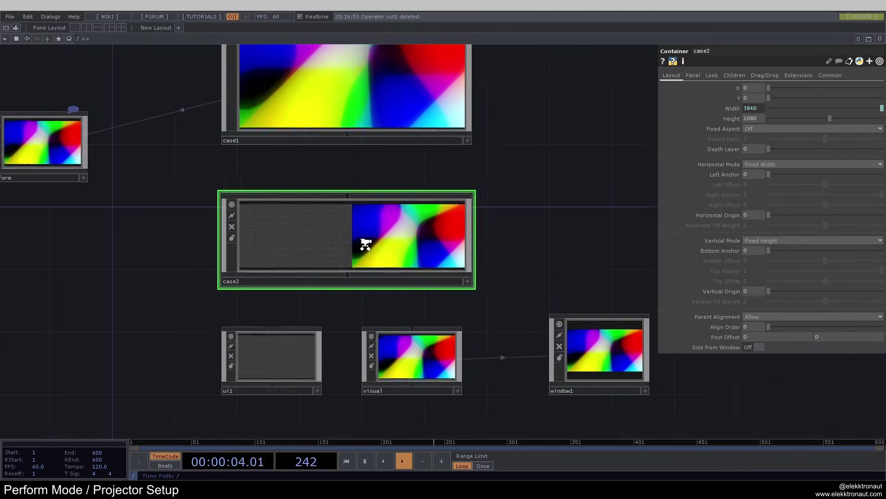
{"action": "scroll", "coordinate": [366, 244], "scroll_direction": "up", "scroll_amount": 5}
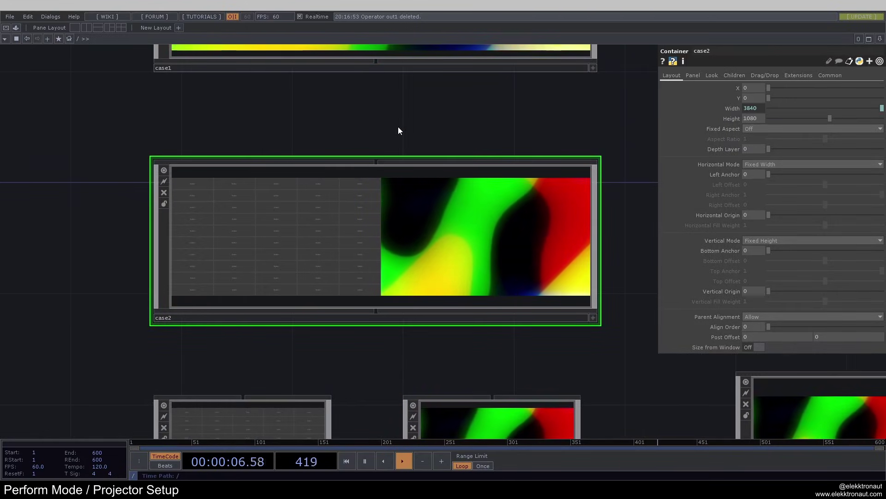
{"action": "scroll", "coordinate": [314, 186], "scroll_direction": "up", "scroll_amount": 3}
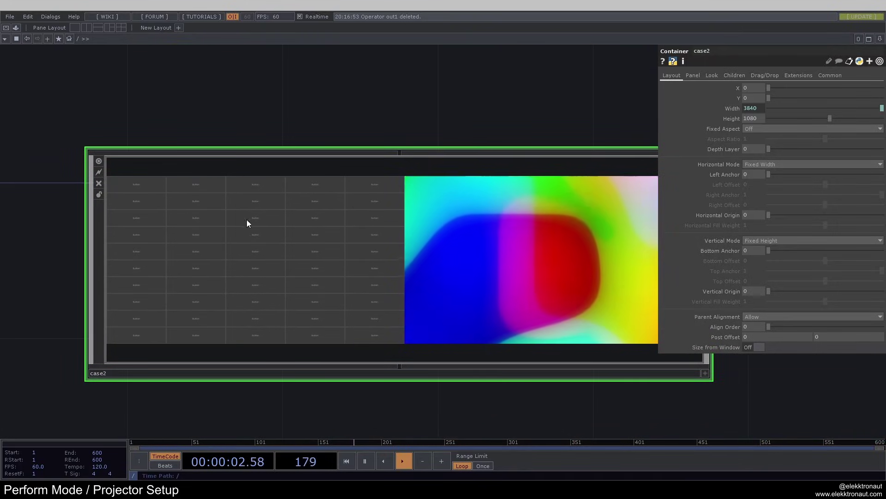
{"action": "scroll", "coordinate": [183, 220], "scroll_direction": "down", "scroll_amount": 3}
{"action": "left_click", "coordinate": [730, 108]}
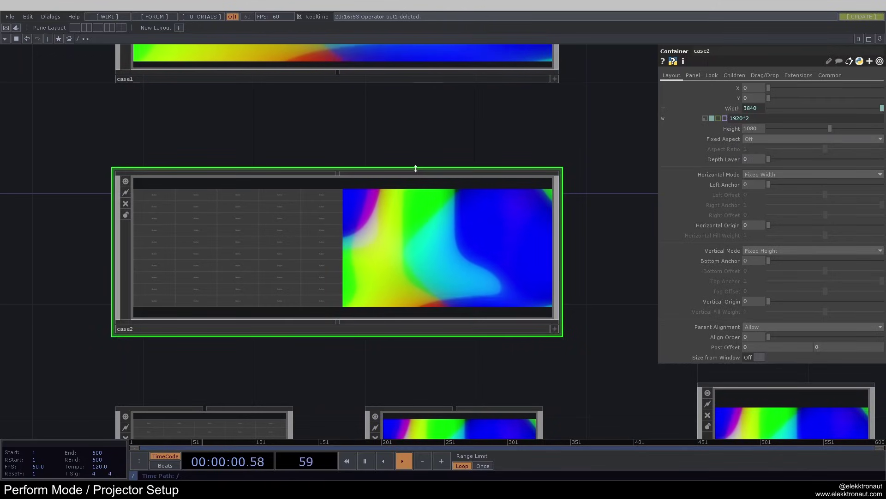
{"action": "left_click", "coordinate": [732, 108]}
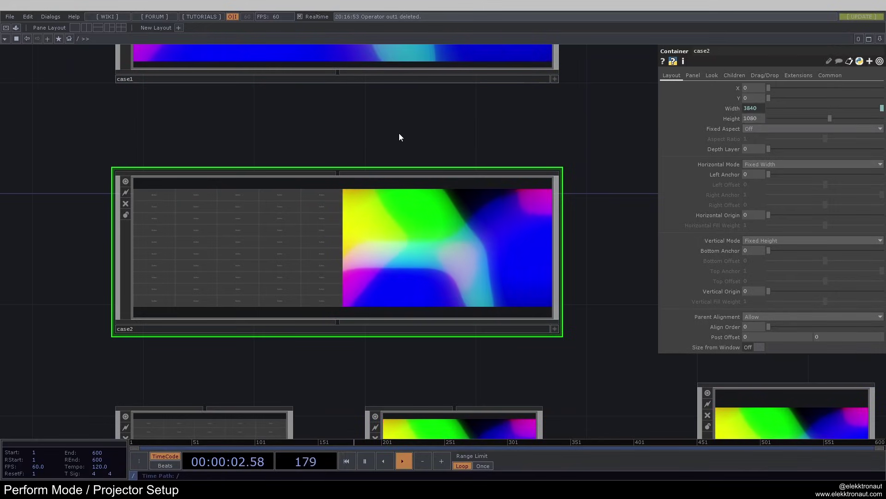
Enter case2 and select the visual and ui containers in turn
{"action": "key", "text": "i"}
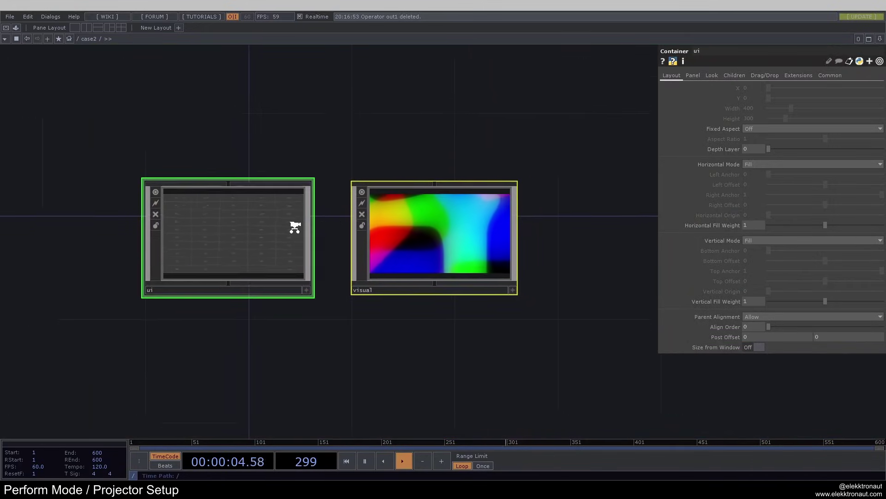
{"action": "left_click", "coordinate": [411, 231]}
{"action": "left_click", "coordinate": [240, 234]}
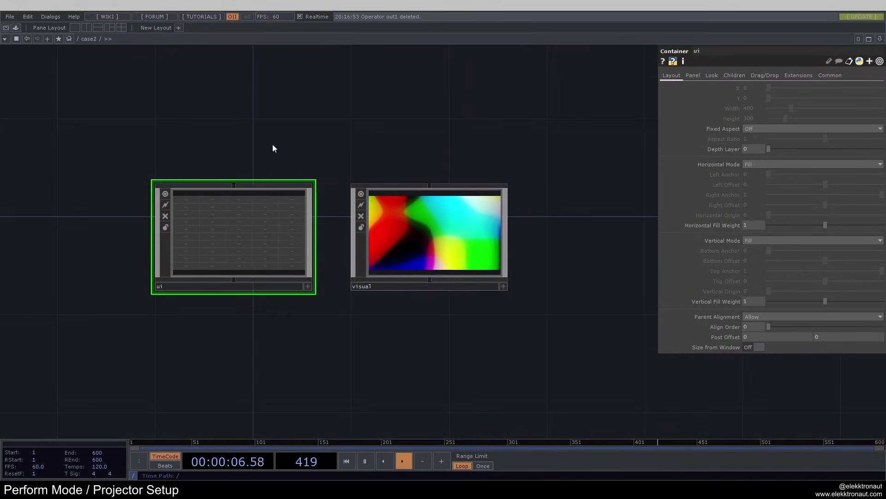
{"action": "left_click", "coordinate": [446, 227]}
{"action": "left_click", "coordinate": [253, 221]}
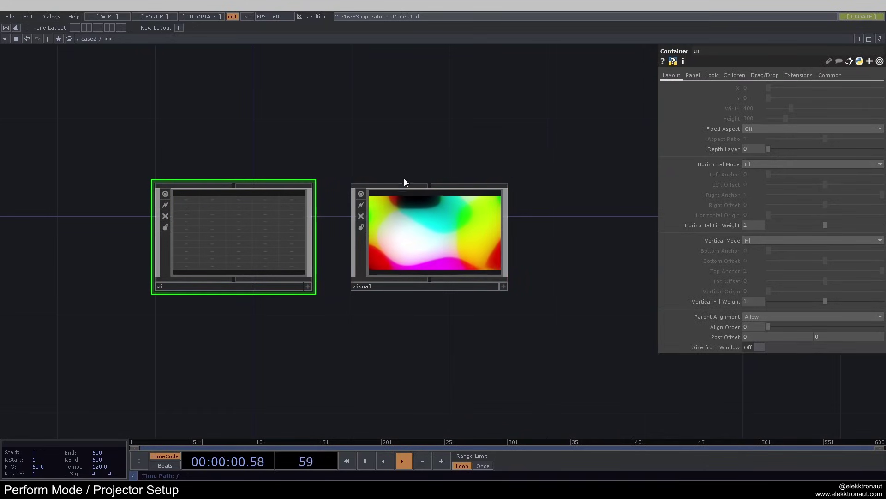
{"action": "scroll", "coordinate": [415, 217], "scroll_direction": "down", "scroll_amount": 5}
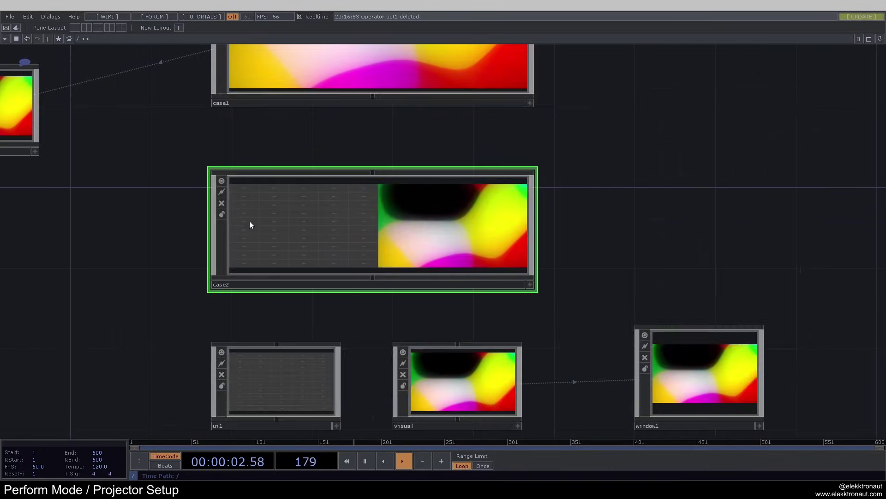
{"action": "scroll", "coordinate": [340, 238], "scroll_direction": "up", "scroll_amount": 2}
{"action": "middle_click_drag", "start_coordinate": [485, 159], "coordinate": [459, 190]}
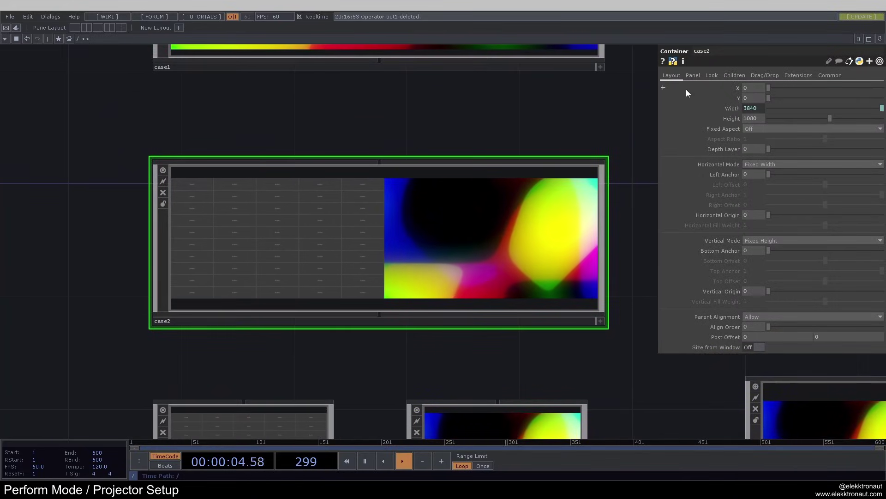
Keep case2's children arranged Left to Right
{"action": "left_click", "coordinate": [735, 76]}
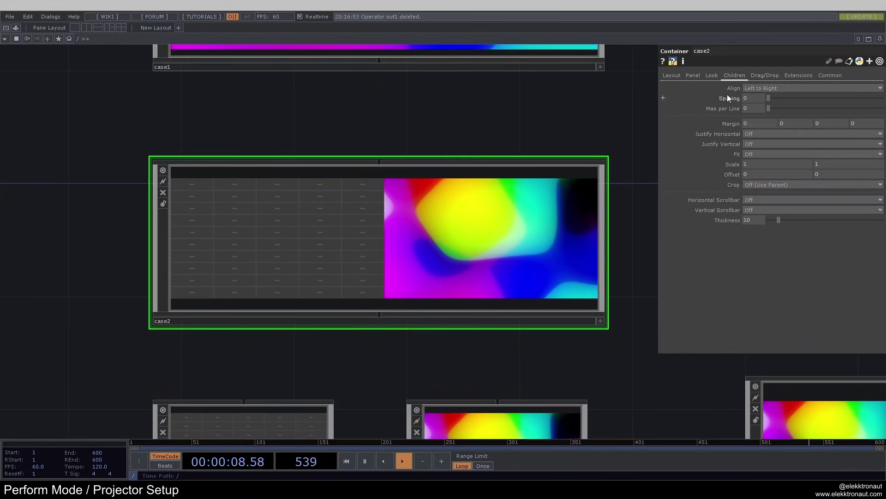
{"action": "left_click", "coordinate": [756, 89]}
{"action": "left_click", "coordinate": [754, 90]}
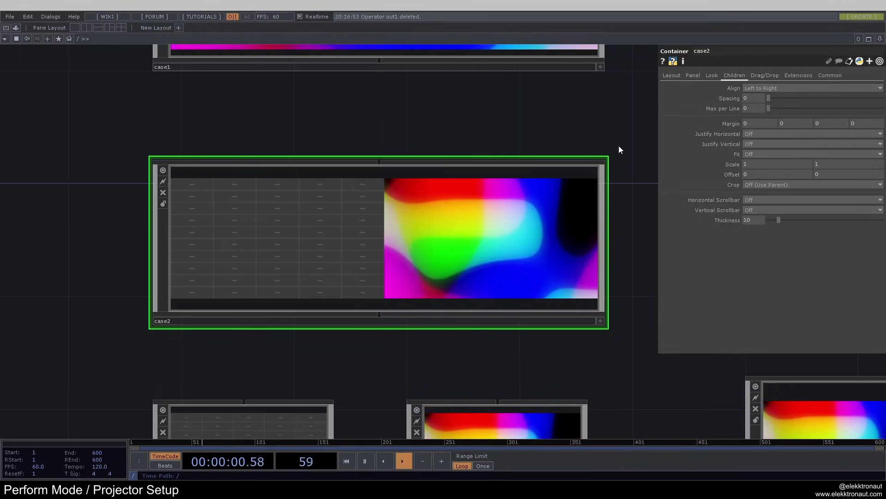
Compare Align Order of ui (0) and visual (1), both set to Fill
{"action": "key", "text": "i"}
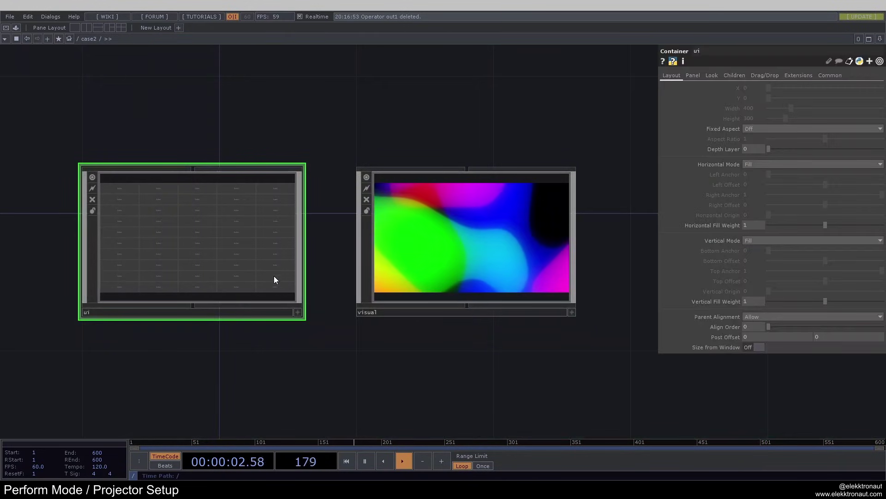
{"action": "left_click", "coordinate": [428, 249]}
{"action": "left_click", "coordinate": [217, 251]}
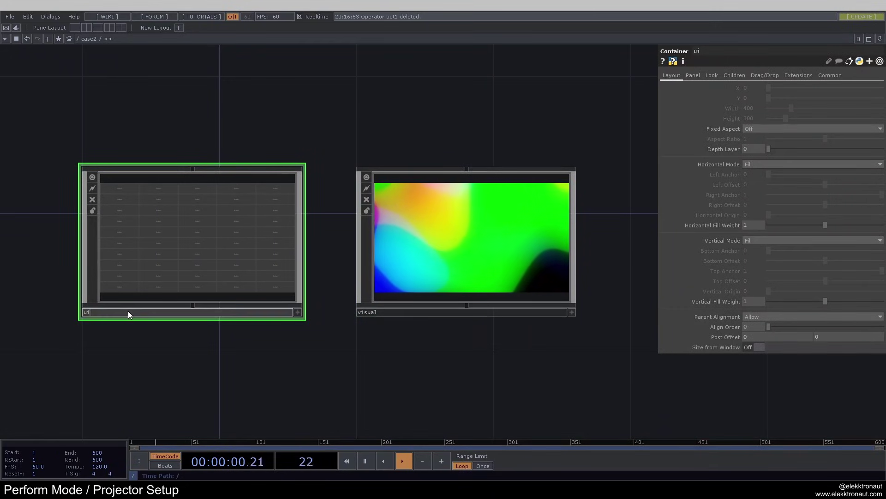
{"action": "left_click", "coordinate": [362, 275]}
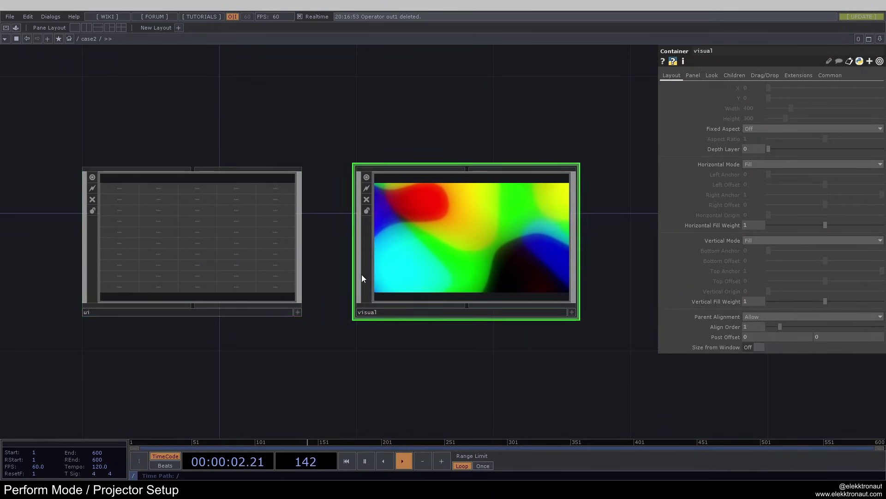
{"action": "left_click", "coordinate": [88, 313]}
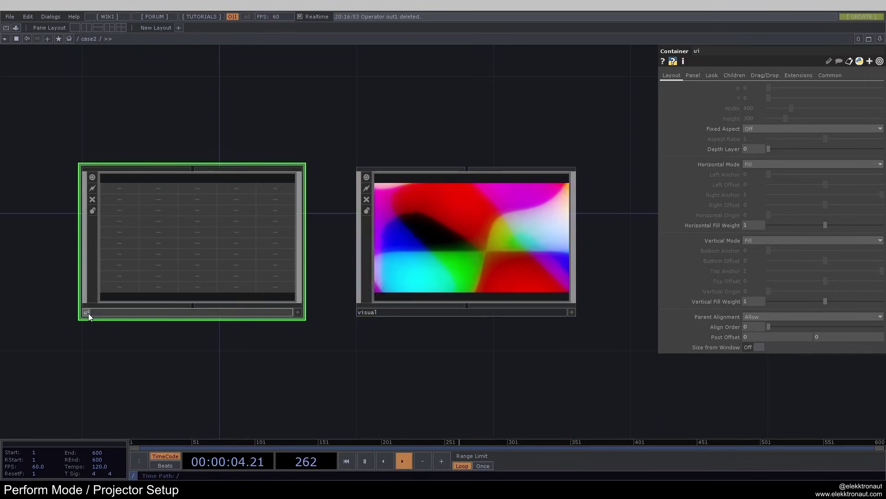
{"action": "left_click", "coordinate": [375, 312]}
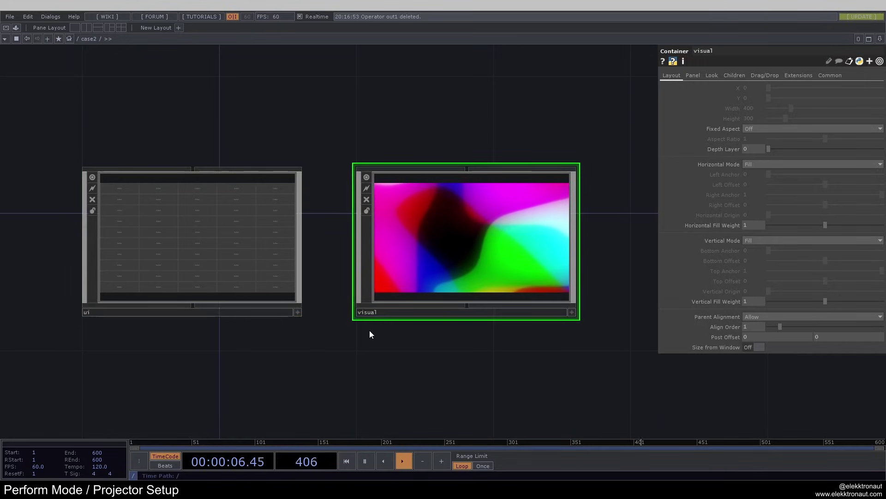
{"action": "left_click", "coordinate": [179, 312]}
{"action": "left_click", "coordinate": [561, 284]}
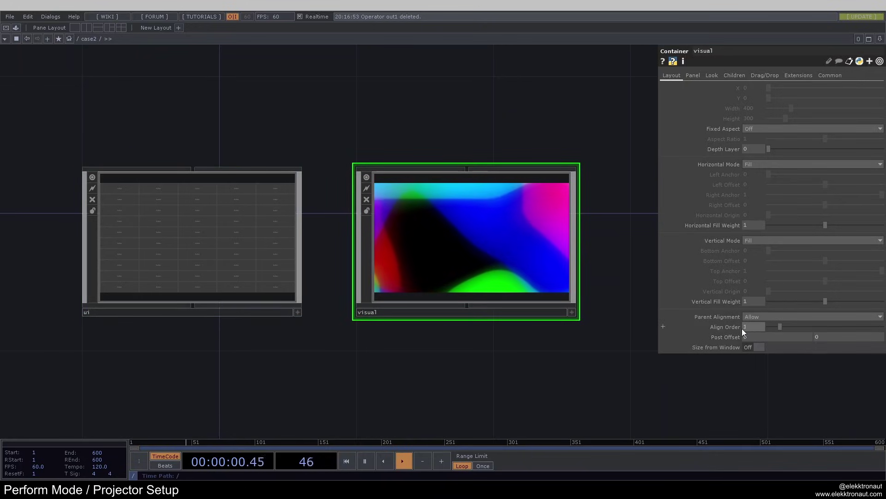
{"action": "left_click", "coordinate": [258, 265]}
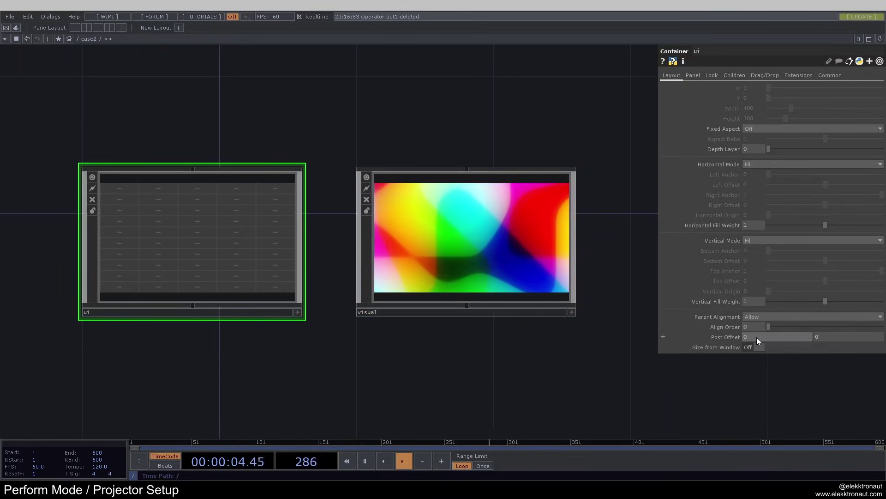
{"action": "left_click", "coordinate": [539, 270]}
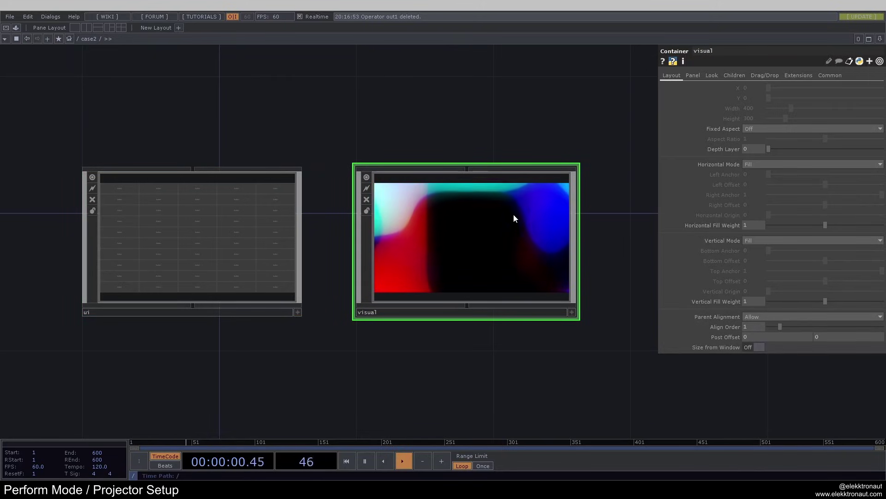
Recentre the containers and zoom into the ui button grid
{"action": "left_click_drag", "start_coordinate": [292, 154], "coordinate": [308, 155]}
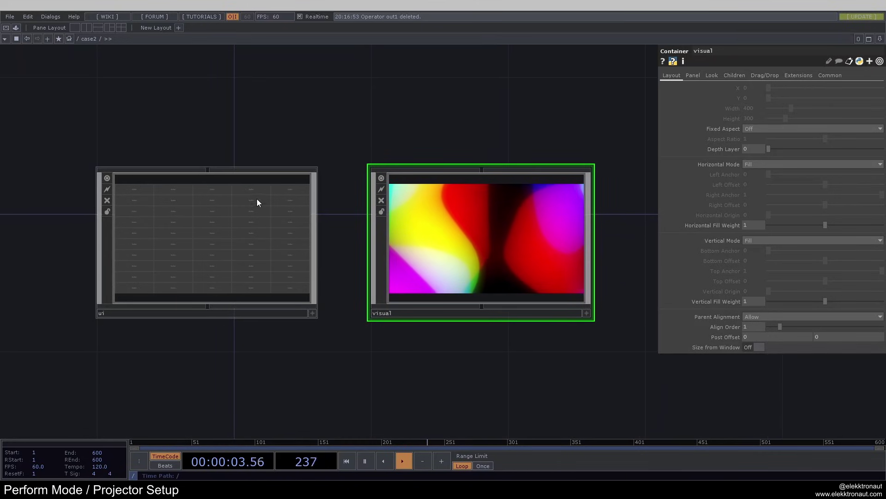
{"action": "left_click", "coordinate": [257, 202]}
{"action": "scroll", "coordinate": [211, 231], "scroll_direction": "up", "scroll_amount": 5}
Zoom into the visual container and check its bg TOP as Background TOP ./bg
{"action": "scroll", "coordinate": [289, 242], "scroll_direction": "up", "scroll_amount": 3}
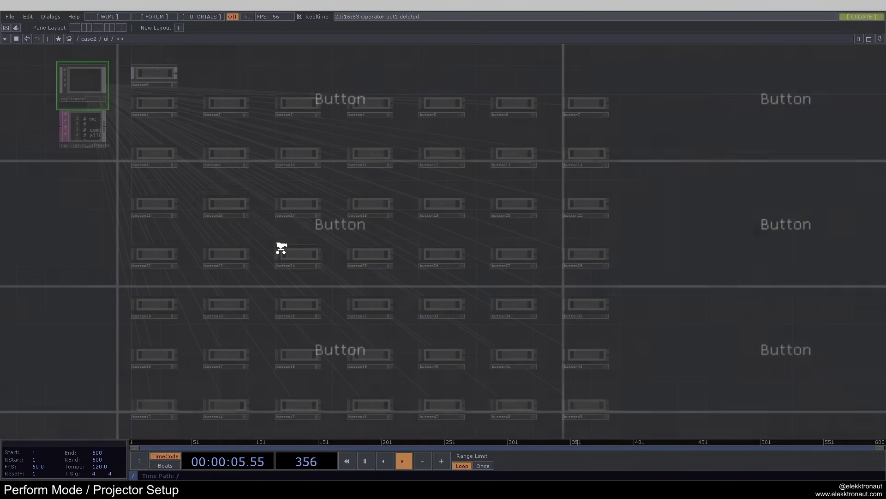
{"action": "scroll", "coordinate": [223, 151], "scroll_direction": "down", "scroll_amount": 8}
{"action": "scroll", "coordinate": [142, 172], "scroll_direction": "down", "scroll_amount": 5}
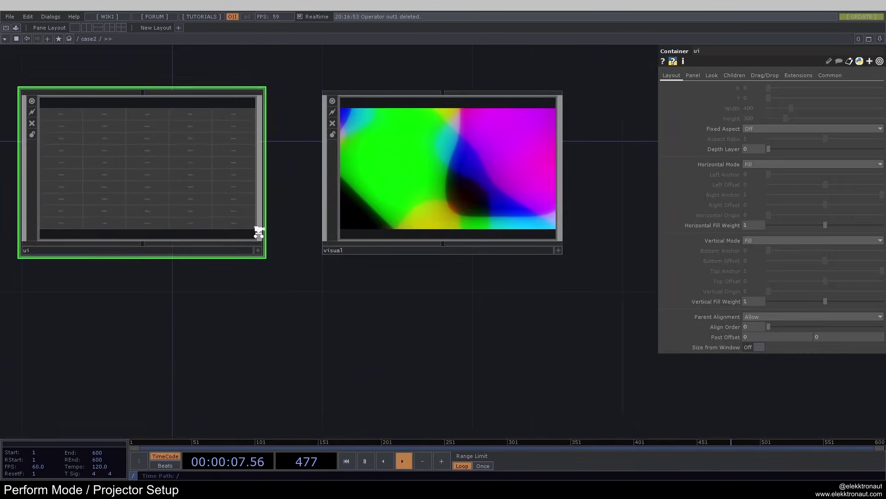
{"action": "scroll", "coordinate": [382, 202], "scroll_direction": "down", "scroll_amount": 2}
{"action": "left_click", "coordinate": [335, 237]}
{"action": "scroll", "coordinate": [335, 238], "scroll_direction": "up", "scroll_amount": 5}
{"action": "scroll", "coordinate": [400, 214], "scroll_direction": "up", "scroll_amount": 2}
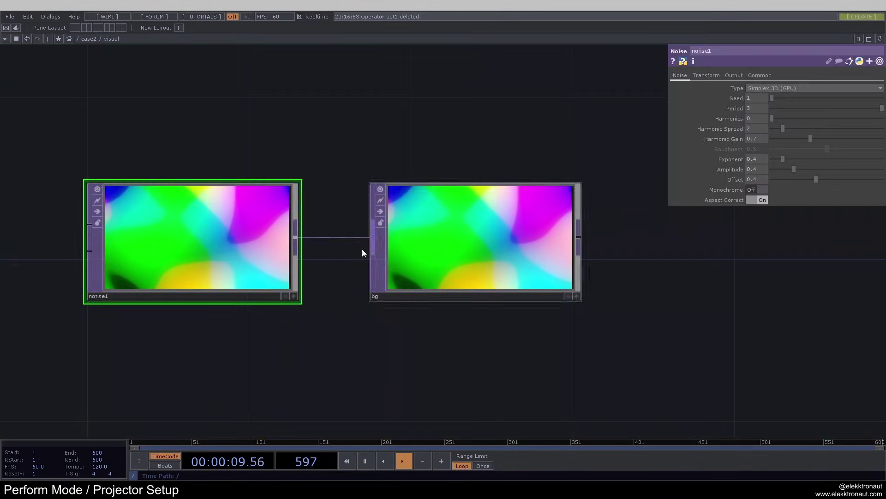
{"action": "left_click_drag", "start_coordinate": [227, 162], "coordinate": [457, 263]}
{"action": "scroll", "coordinate": [293, 277], "scroll_direction": "down", "scroll_amount": 6}
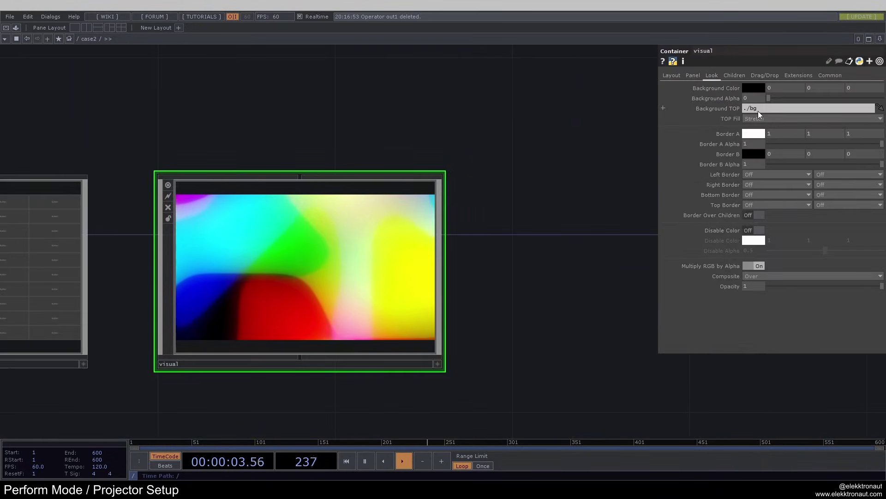
{"action": "scroll", "coordinate": [480, 257], "scroll_direction": "down", "scroll_amount": 3}
Back at root, drop case2 onto the perform Window COMP
{"action": "left_click_drag", "start_coordinate": [346, 168], "coordinate": [446, 148]}
{"action": "left_click", "coordinate": [284, 251]}
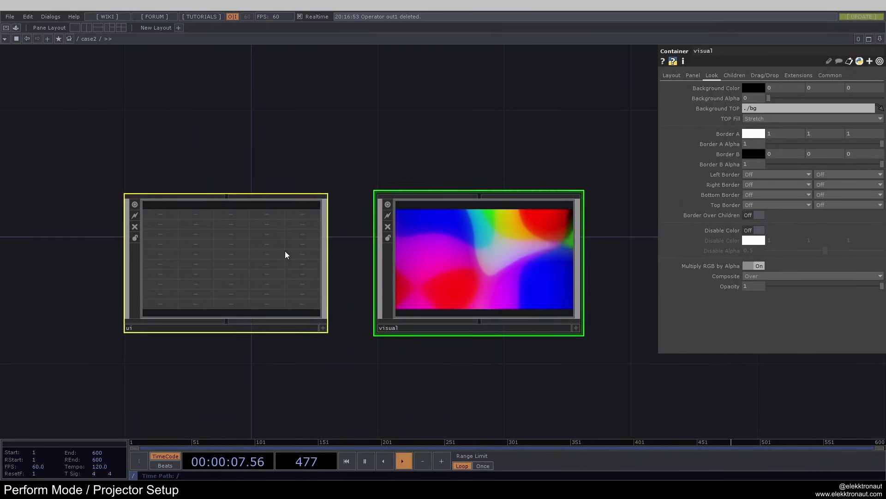
{"action": "scroll", "coordinate": [284, 251], "scroll_direction": "down", "scroll_amount": 6}
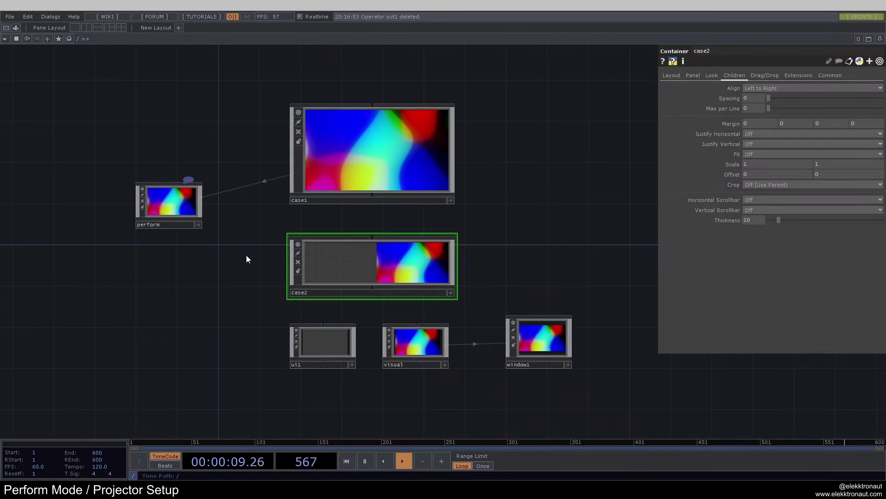
{"action": "mouse_move", "coordinate": [340, 259]}
{"action": "left_mouse_down"}
{"action": "mouse_move", "coordinate": [334, 268]}
{"action": "mouse_move", "coordinate": [158, 198]}
{"action": "mouse_move", "coordinate": [175, 228]}
{"action": "left_mouse_up"}
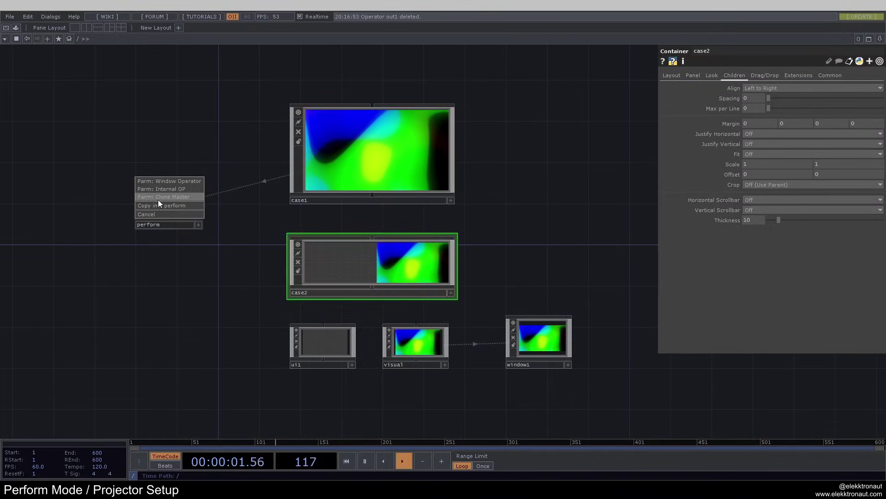
Make case2 the perform window's Window Operator and test perform mode with F1
{"action": "left_click", "coordinate": [175, 181]}
{"action": "left_click_drag", "start_coordinate": [183, 167], "coordinate": [209, 208]}
{"action": "key", "text": "F1"}
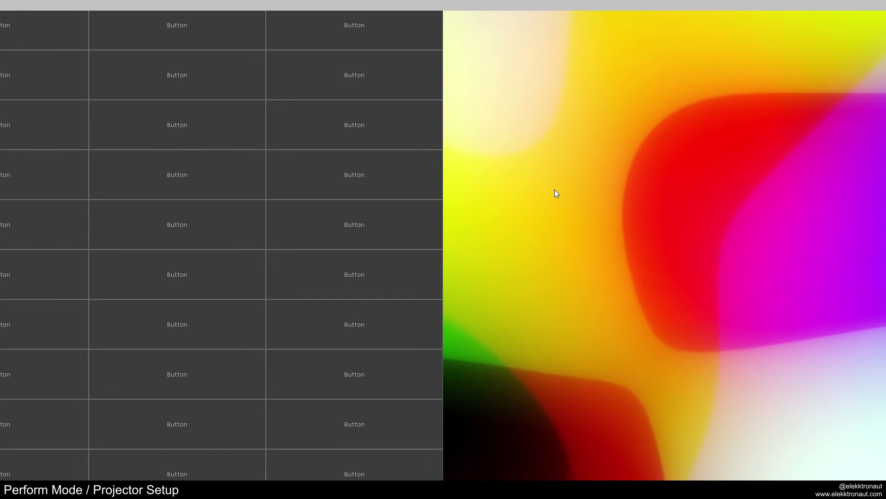
{"action": "key", "text": "Escape"}
Set the perform COMP's Justify Horizontal to Left and preview in perform mode
{"action": "left_click", "coordinate": [142, 212]}
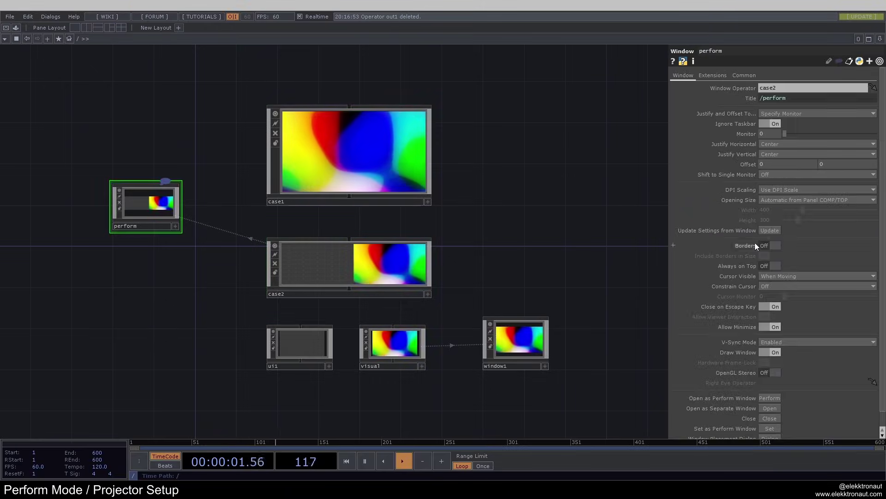
{"action": "key", "text": "F1"}
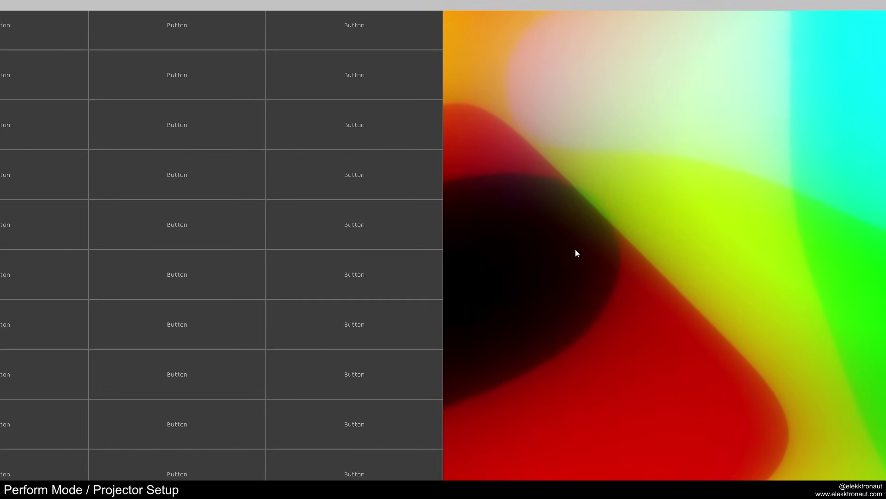
{"action": "key", "text": "Escape"}
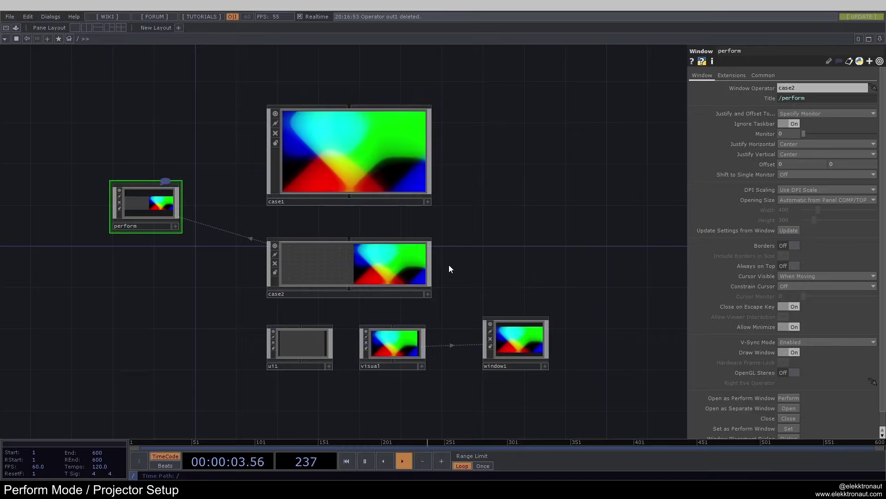
{"action": "scroll", "coordinate": [236, 248], "scroll_direction": "up", "scroll_amount": 2}
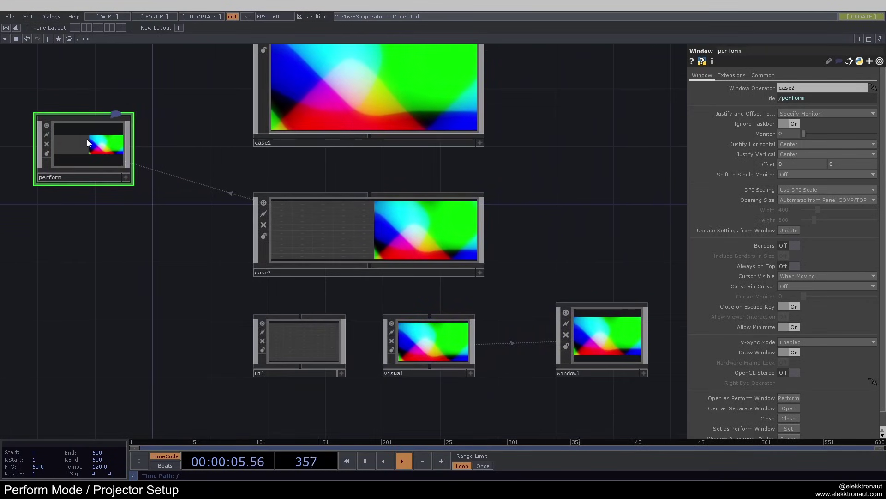
{"action": "left_click", "coordinate": [784, 144]}
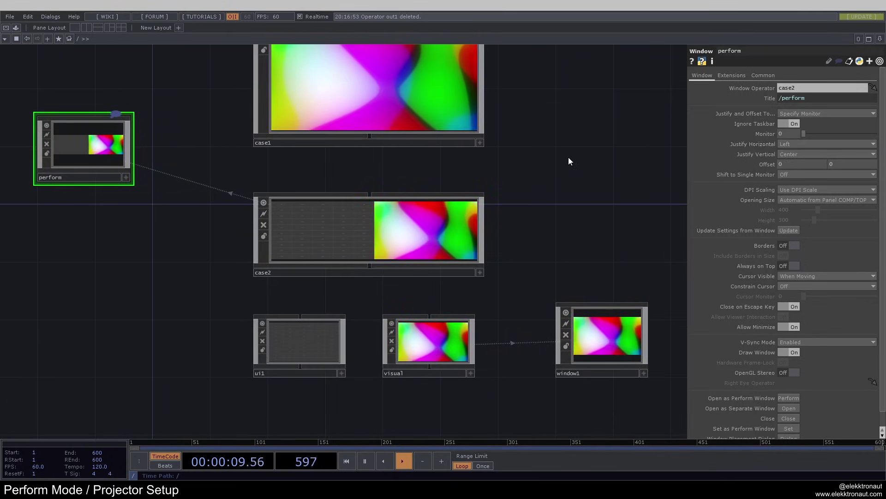
{"action": "key", "text": "F1"}
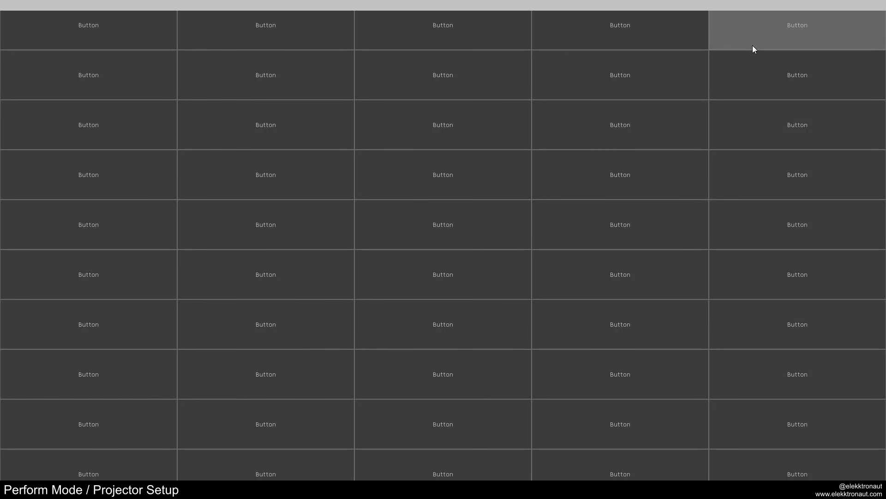
Toggle perform mode on and off to check the left-justified ui button grid
{"action": "key", "text": "Escape"}
{"action": "scroll", "coordinate": [323, 224], "scroll_direction": "up", "scroll_amount": 5}
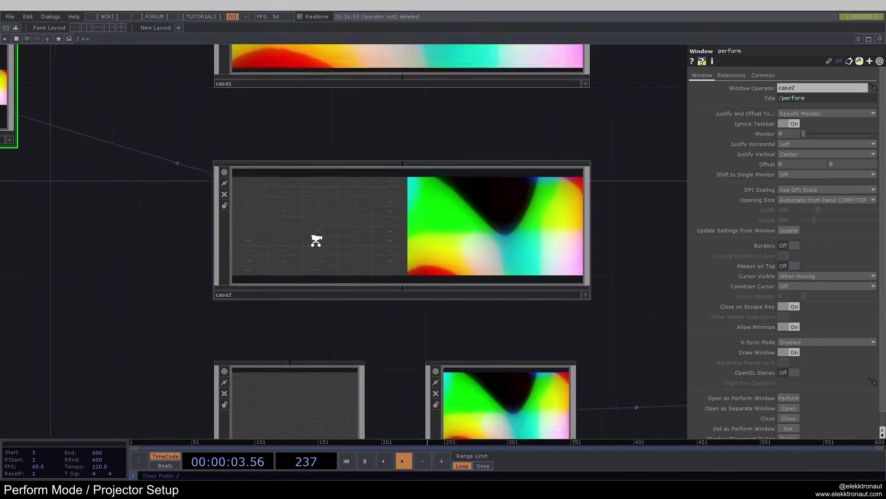
{"action": "scroll", "coordinate": [346, 214], "scroll_direction": "down", "scroll_amount": 5}
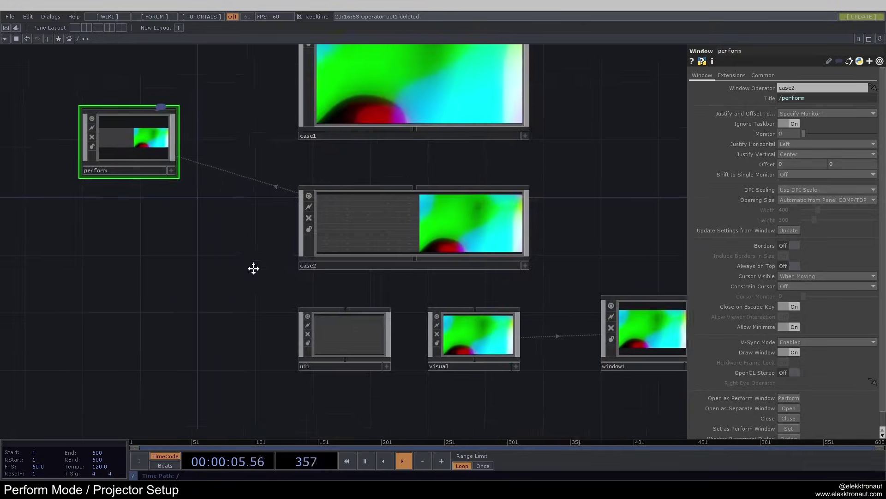
{"action": "key", "text": "F1"}
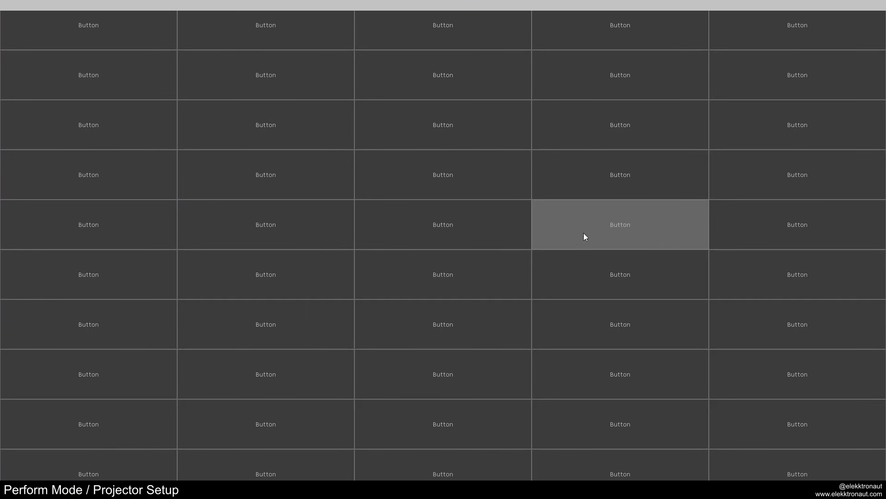
{"action": "key", "text": "Escape"}
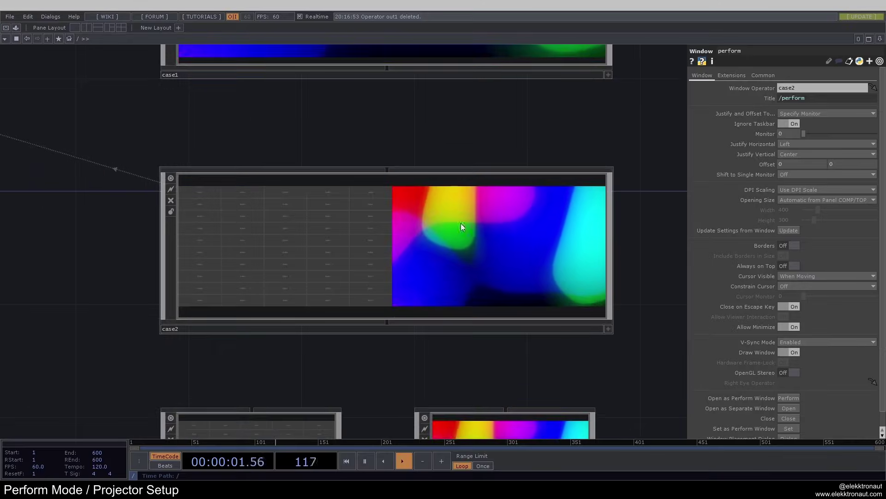
{"action": "scroll", "coordinate": [461, 228], "scroll_direction": "down", "scroll_amount": 3}
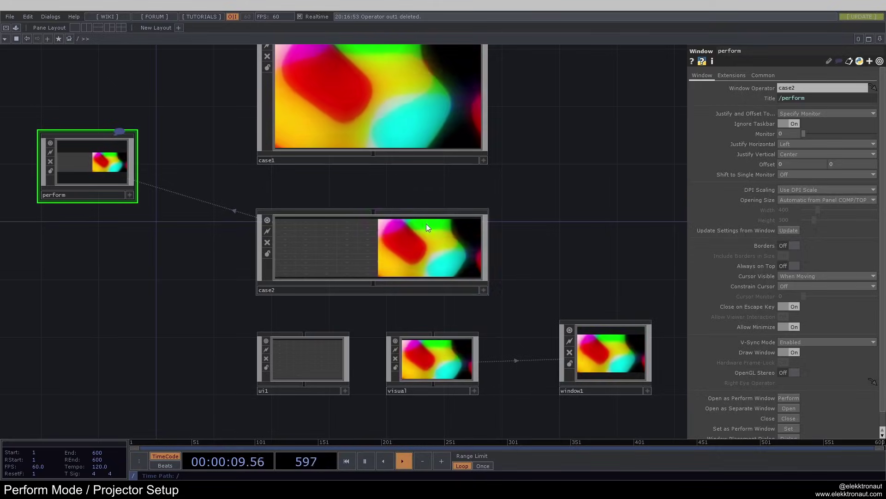
{"action": "key", "text": "F1"}
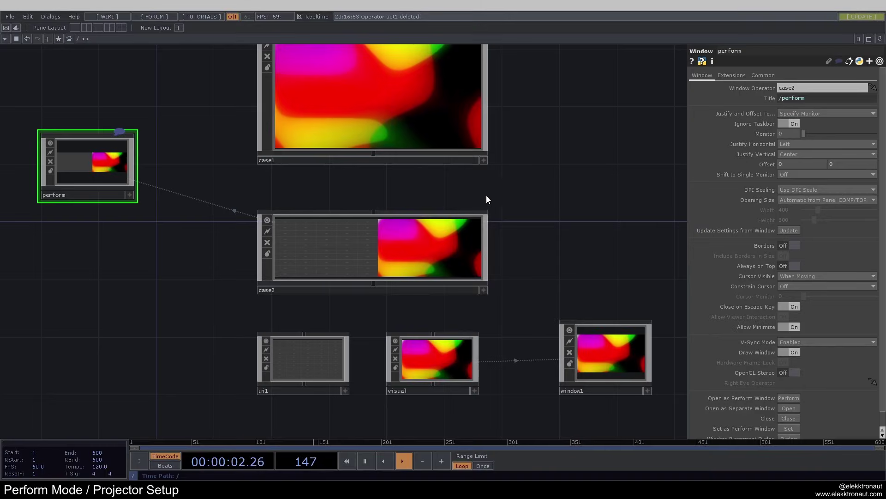
Select visual inside case2, go up to root, and select case2
{"action": "key", "text": "u"}
{"action": "scroll", "coordinate": [128, 255], "scroll_direction": "up", "scroll_amount": 4}
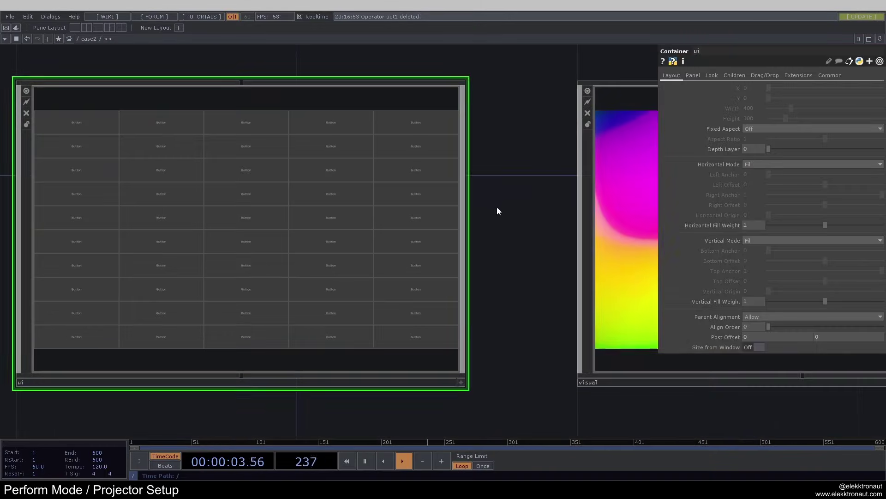
{"action": "scroll", "coordinate": [289, 247], "scroll_direction": "down", "scroll_amount": 2}
{"action": "scroll", "coordinate": [313, 225], "scroll_direction": "right", "scroll_amount": 5}
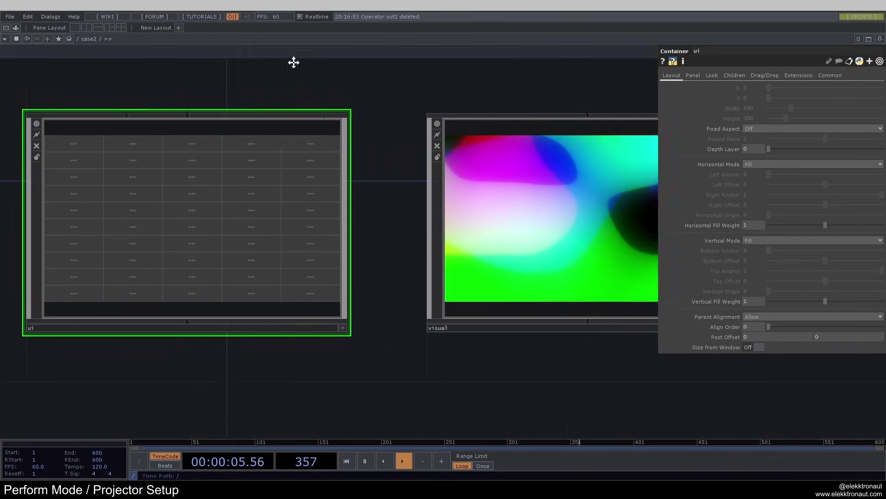
{"action": "left_click", "coordinate": [267, 227]}
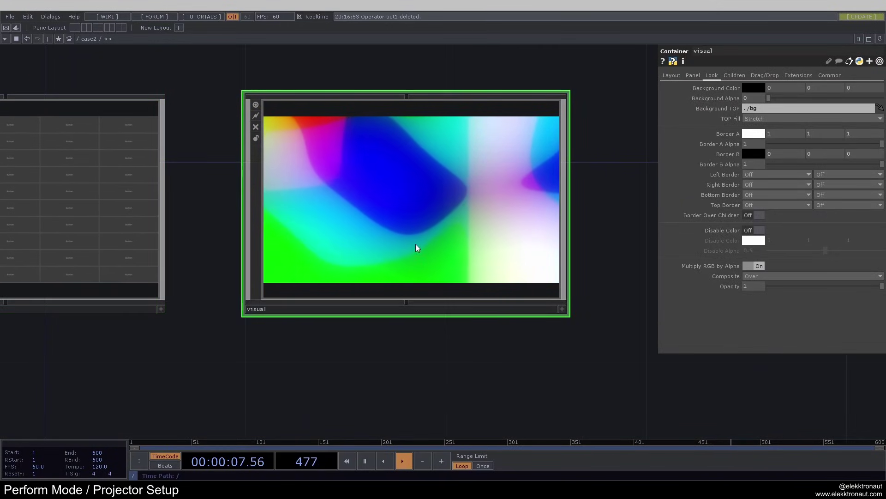
{"action": "key", "text": "u"}
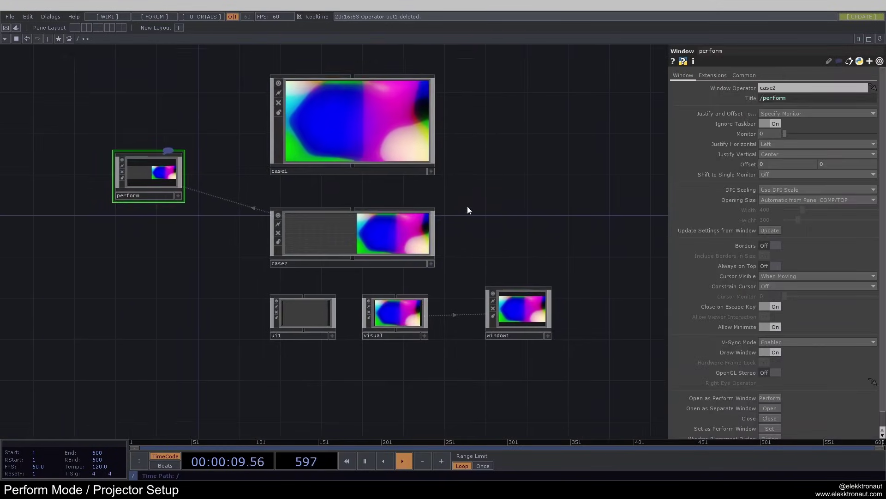
{"action": "scroll", "coordinate": [415, 241], "scroll_direction": "up", "scroll_amount": 4}
{"action": "left_click", "coordinate": [415, 241]}
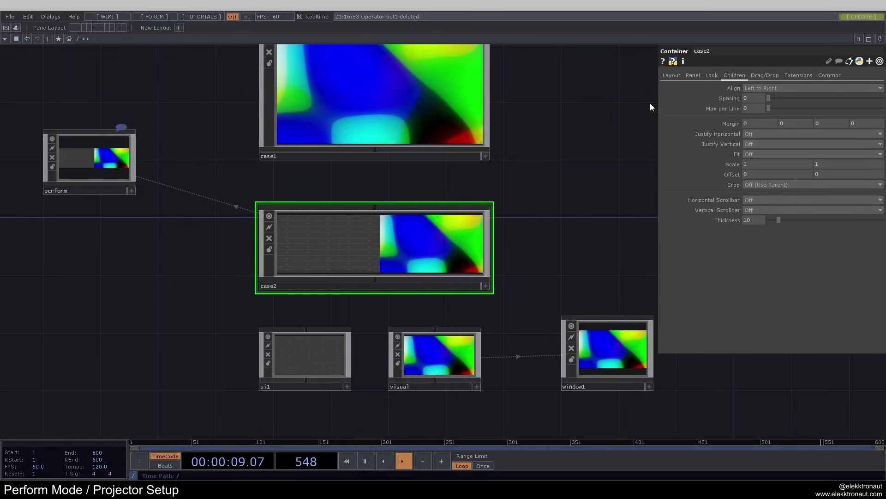
{"action": "left_click", "coordinate": [669, 76]}
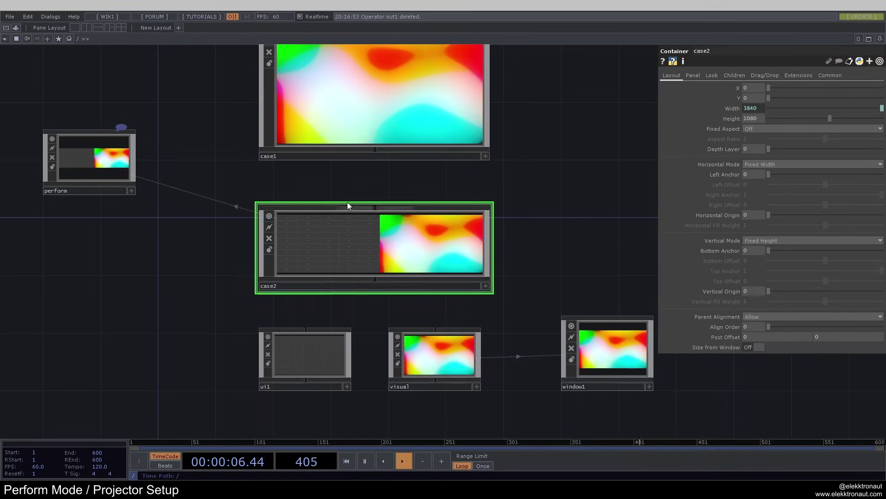
{"action": "scroll", "coordinate": [379, 230], "scroll_direction": "up", "scroll_amount": 3}
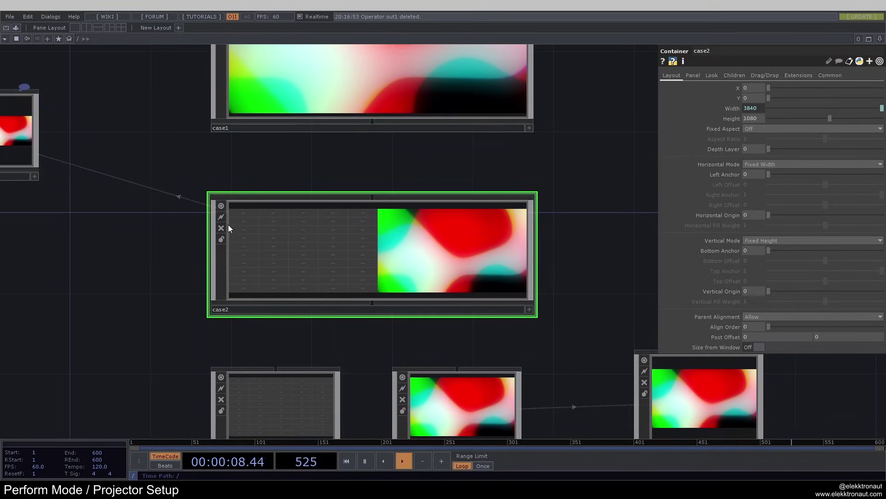
{"action": "scroll", "coordinate": [228, 226], "scroll_direction": "up", "scroll_amount": 3}
{"action": "middle_click_drag", "start_coordinate": [296, 128], "coordinate": [267, 121]}
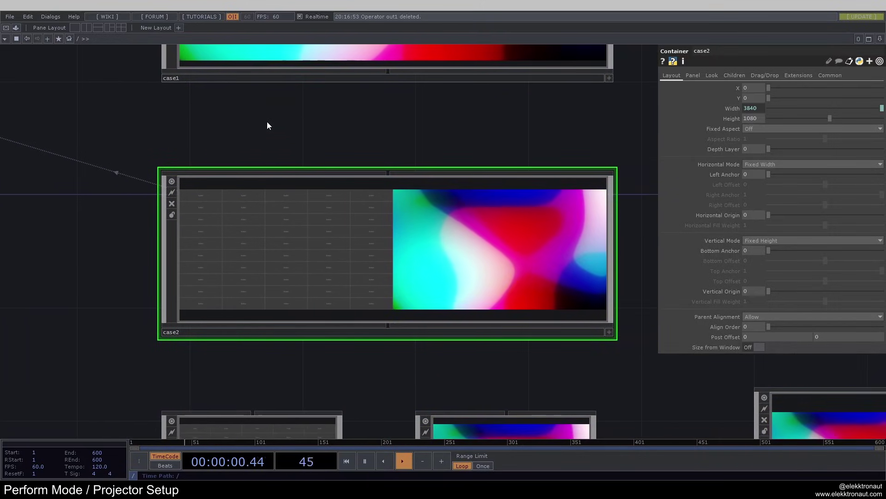
{"action": "scroll", "coordinate": [287, 133], "scroll_direction": "down", "scroll_amount": 3}
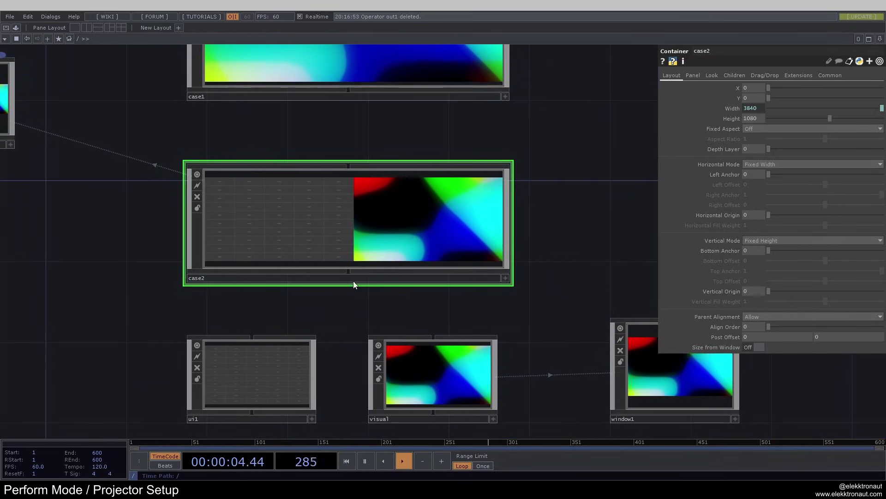
{"action": "scroll", "coordinate": [368, 210], "scroll_direction": "down", "scroll_amount": 3}
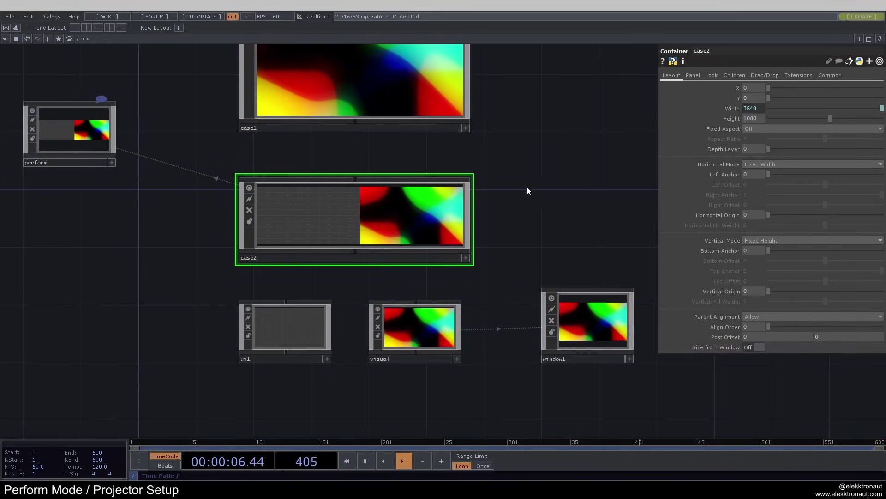
{"action": "mouse_move", "coordinate": [544, 182]}
{"action": "middle_mouse_down"}
{"action": "mouse_move", "coordinate": [534, 180]}
{"action": "mouse_move", "coordinate": [540, 190]}
{"action": "middle_mouse_up"}
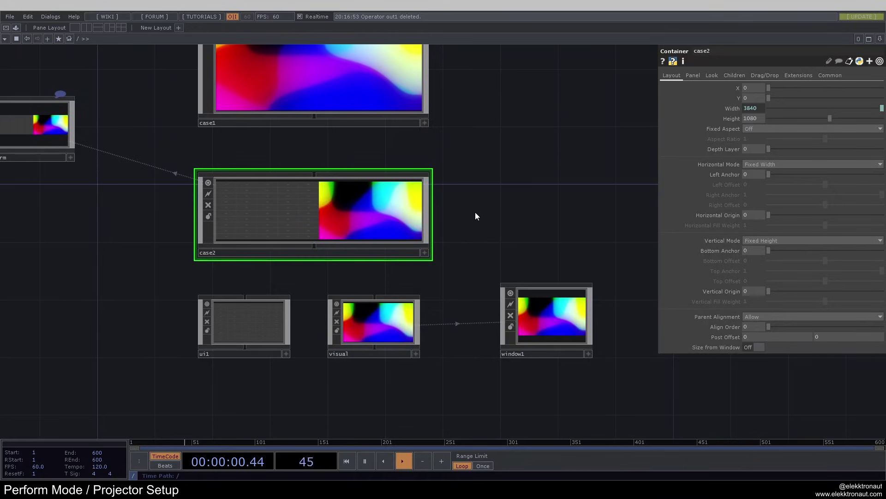
{"action": "left_click_drag", "start_coordinate": [469, 208], "coordinate": [519, 189]}
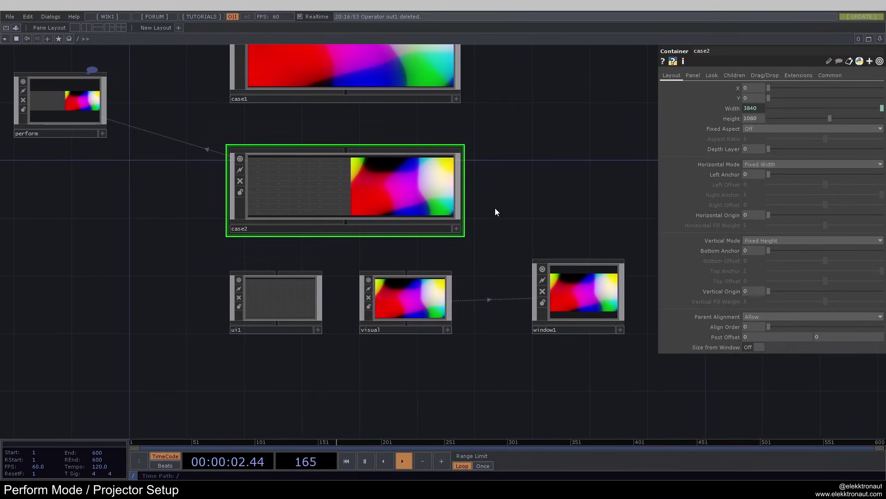
{"action": "left_click", "coordinate": [575, 303]}
Delete window1 and briefly look inside case2 before returning to root
{"action": "key", "text": "Delete"}
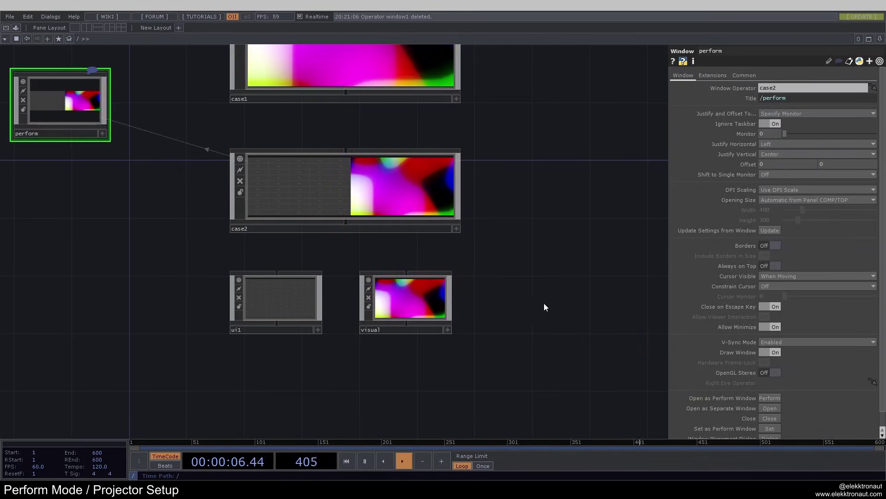
{"action": "scroll", "coordinate": [507, 300], "scroll_direction": "down", "scroll_amount": 2}
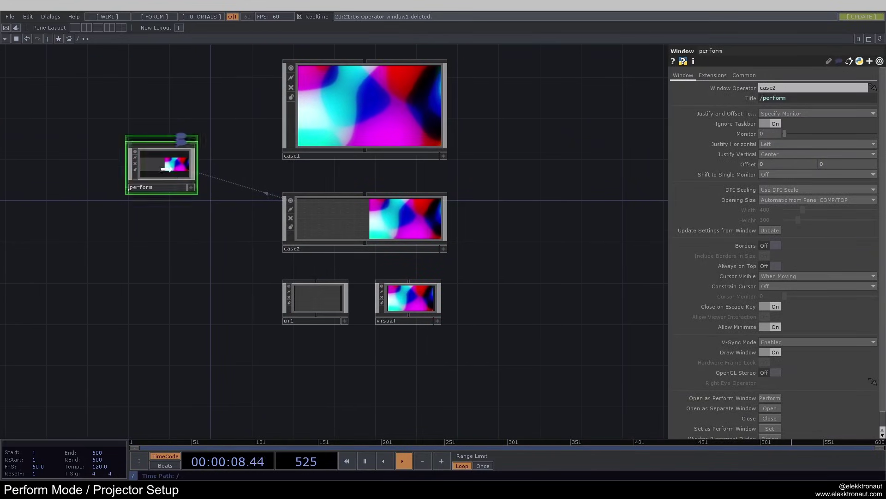
{"action": "scroll", "coordinate": [187, 206], "scroll_direction": "up", "scroll_amount": 2}
{"action": "key", "text": "i"}
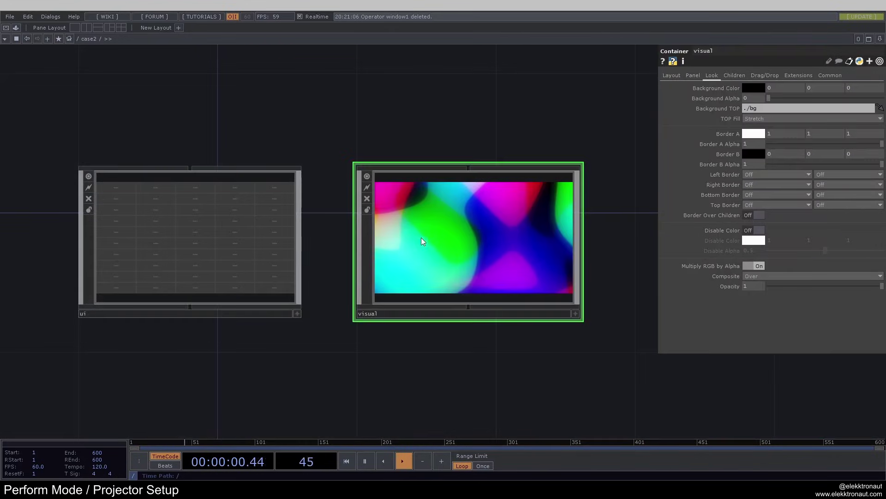
{"action": "key", "text": "u"}
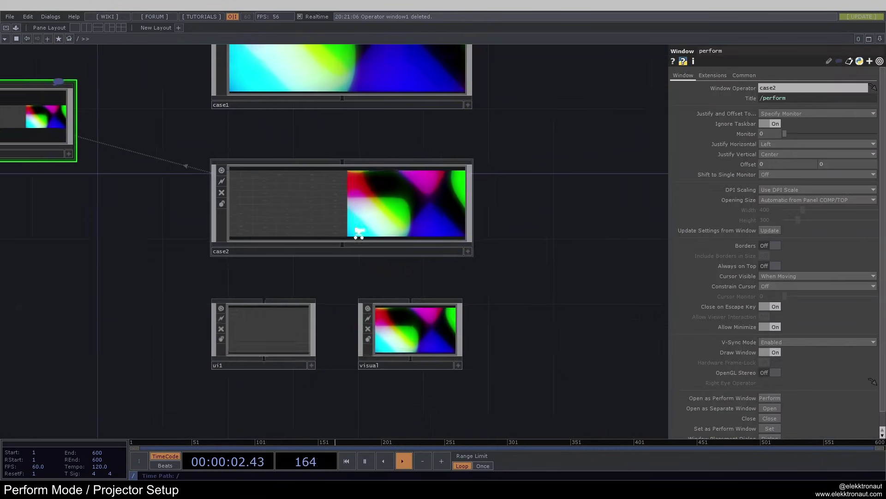
Set ui1 as the perform window's Window Operator and test it full screen
{"action": "left_click", "coordinate": [287, 300]}
{"action": "scroll", "coordinate": [335, 160], "scroll_direction": "up", "scroll_amount": 2}
{"action": "scroll", "coordinate": [453, 359], "scroll_direction": "down", "scroll_amount": 2}
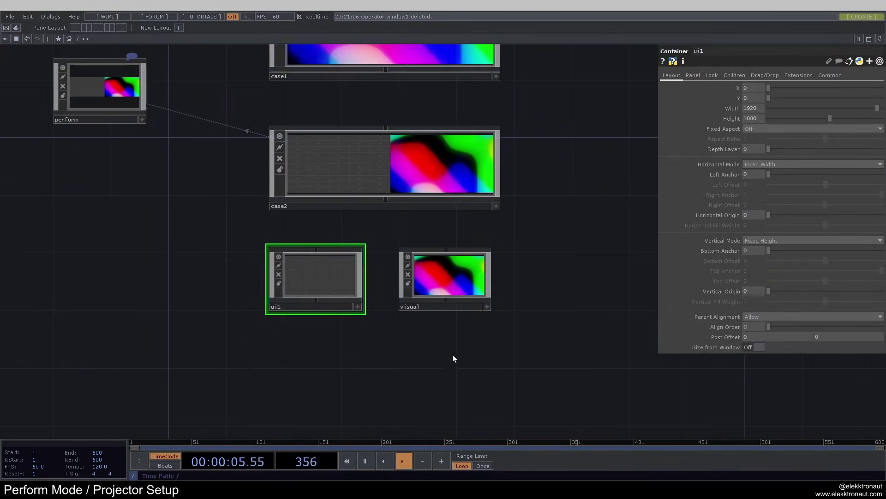
{"action": "left_click", "coordinate": [462, 278]}
{"action": "left_click", "coordinate": [337, 279]}
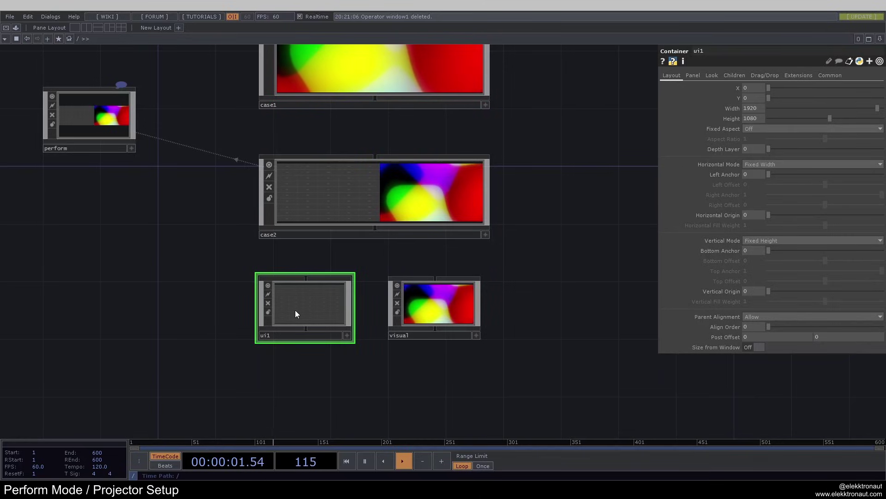
{"action": "left_click_drag", "start_coordinate": [295, 309], "coordinate": [89, 114]}
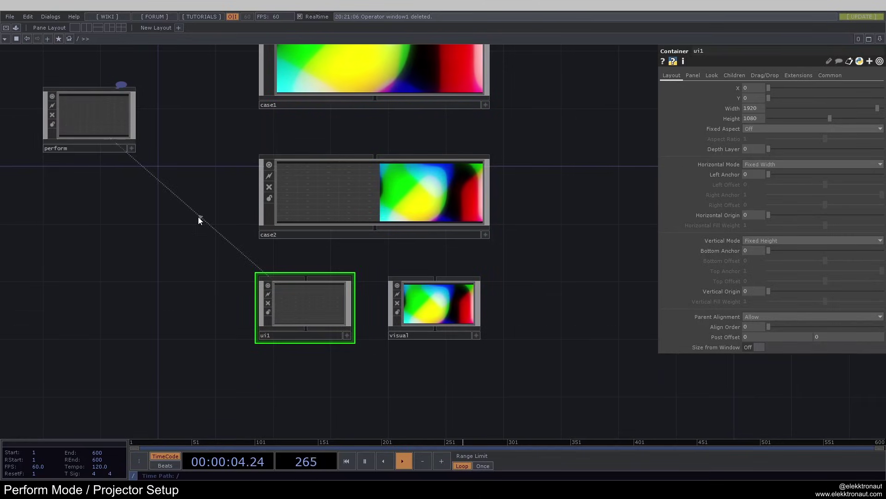
{"action": "key", "text": "F1"}
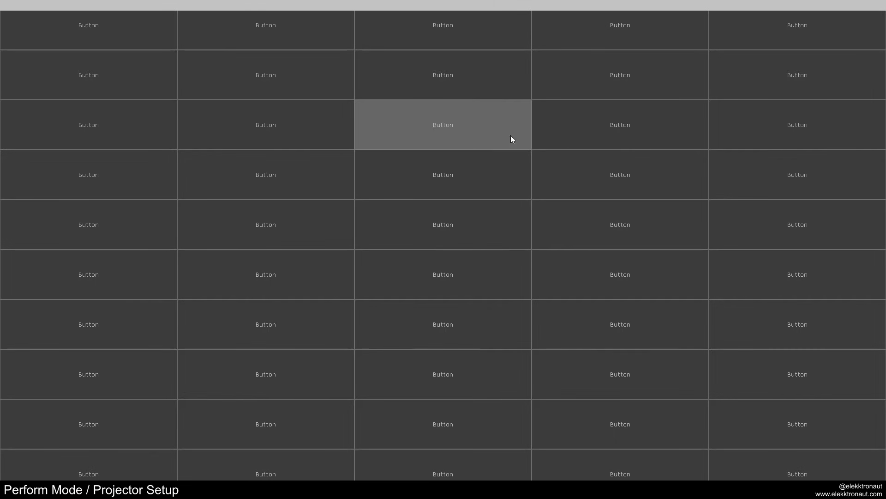
{"action": "key", "text": "Escape"}
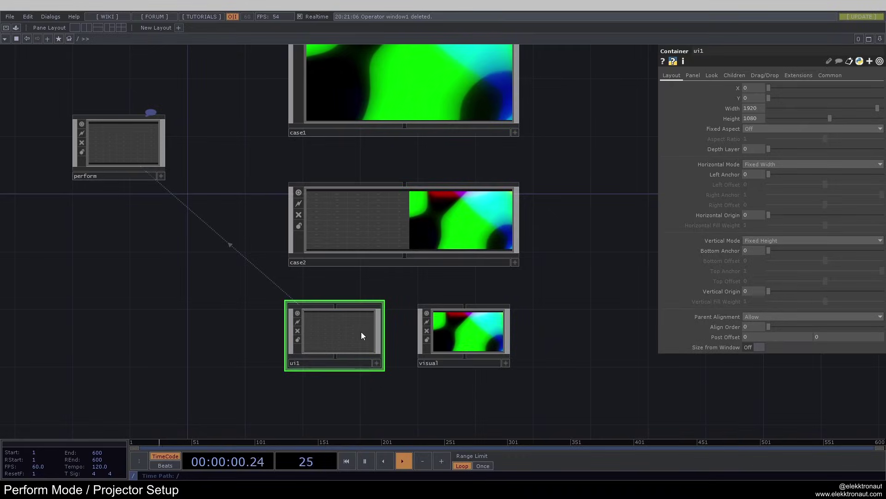
Start creating a new operator and show the COMP types
{"action": "left_click", "coordinate": [398, 288]}
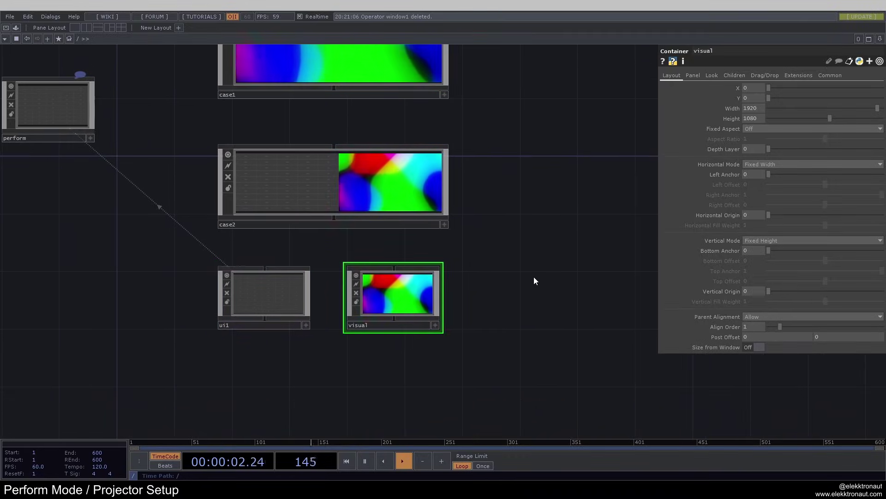
{"action": "key", "text": "Tab"}
{"action": "type", "text": "w"}
{"action": "left_click", "coordinate": [384, 165]}
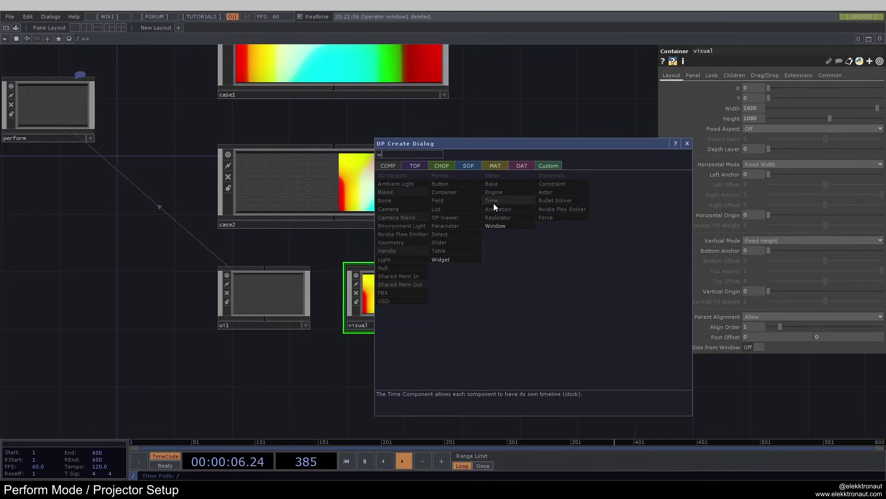
Place a Window COMP window1 and set visual as its Window Operator
{"action": "left_click", "coordinate": [496, 226]}
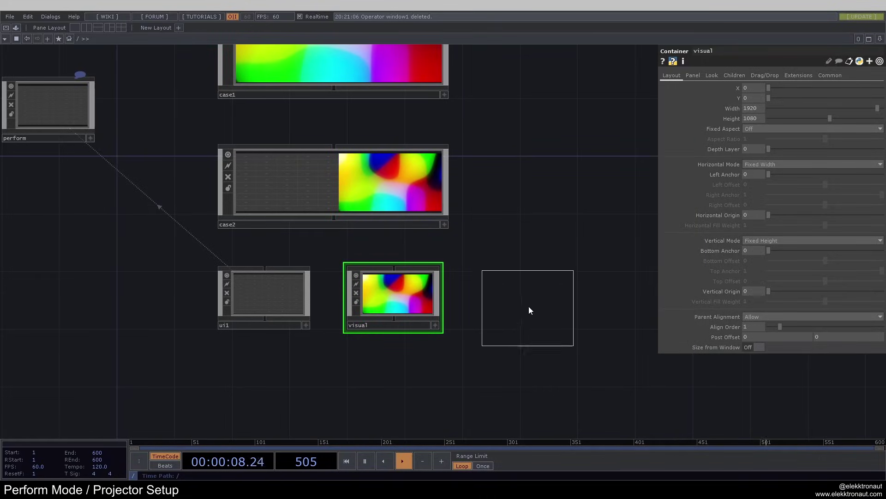
{"action": "left_click", "coordinate": [529, 311]}
{"action": "left_click_drag", "start_coordinate": [484, 350], "coordinate": [431, 333]}
{"action": "middle_click", "coordinate": [472, 258]}
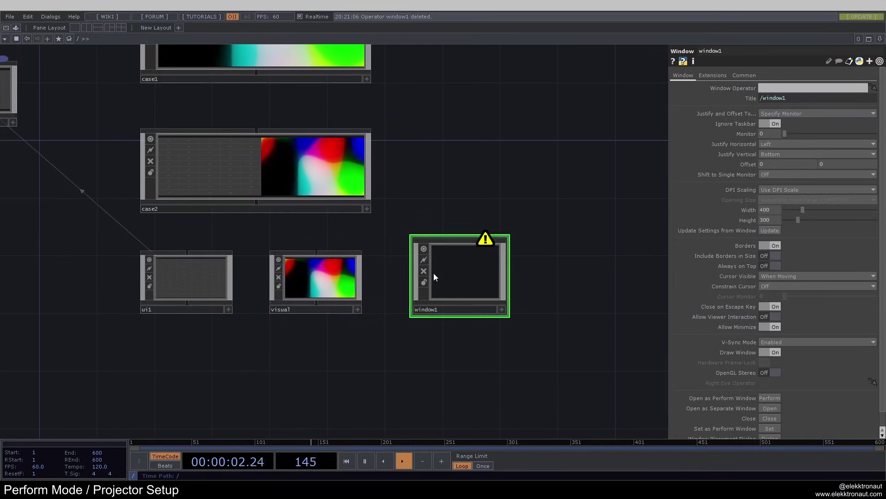
{"action": "left_click_drag", "start_coordinate": [312, 289], "coordinate": [813, 87]}
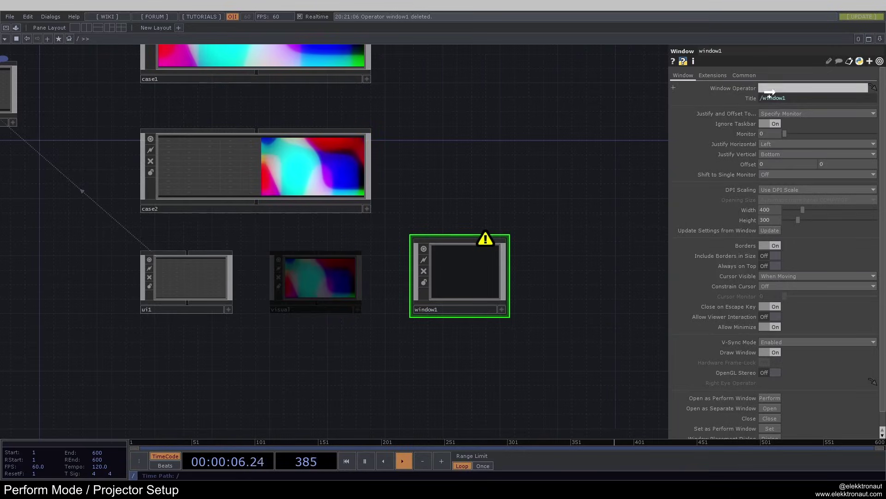
Enlarge the window1 node and preview it as a separate window, then close it
{"action": "left_click_drag", "start_coordinate": [506, 247], "coordinate": [519, 251]}
{"action": "scroll", "coordinate": [516, 251], "scroll_direction": "up", "scroll_amount": 2}
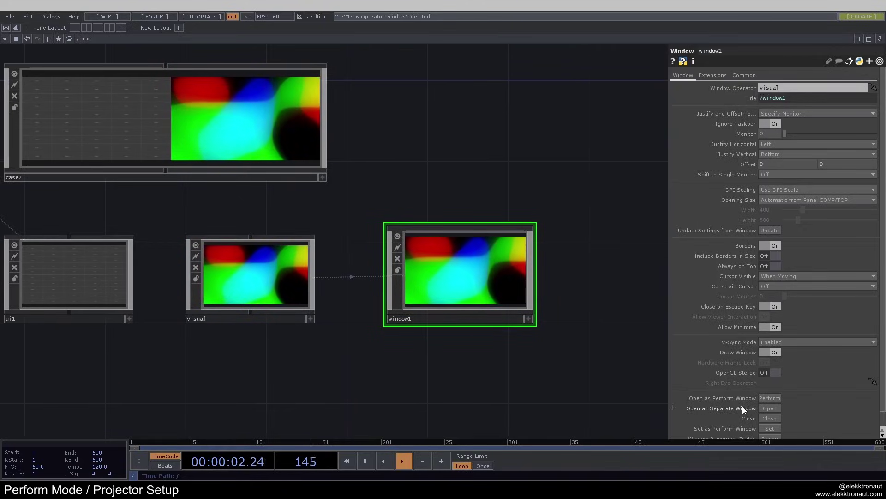
{"action": "left_click", "coordinate": [772, 408]}
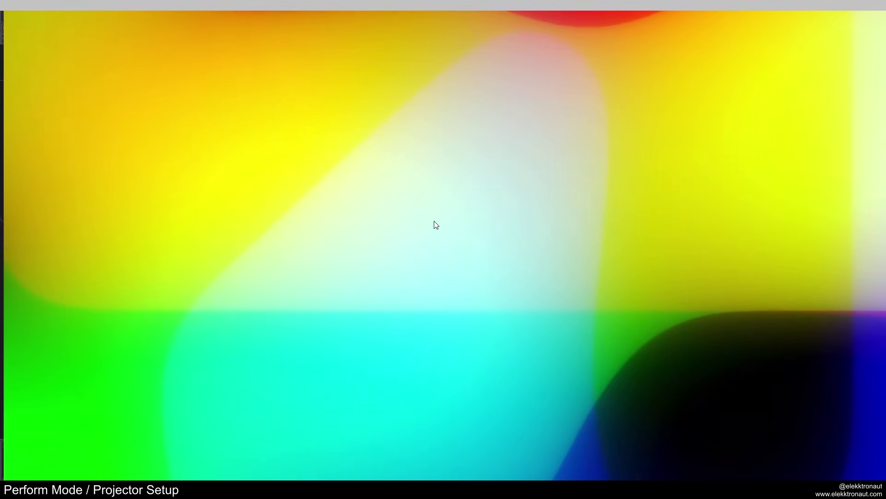
{"action": "key", "text": "Escape"}
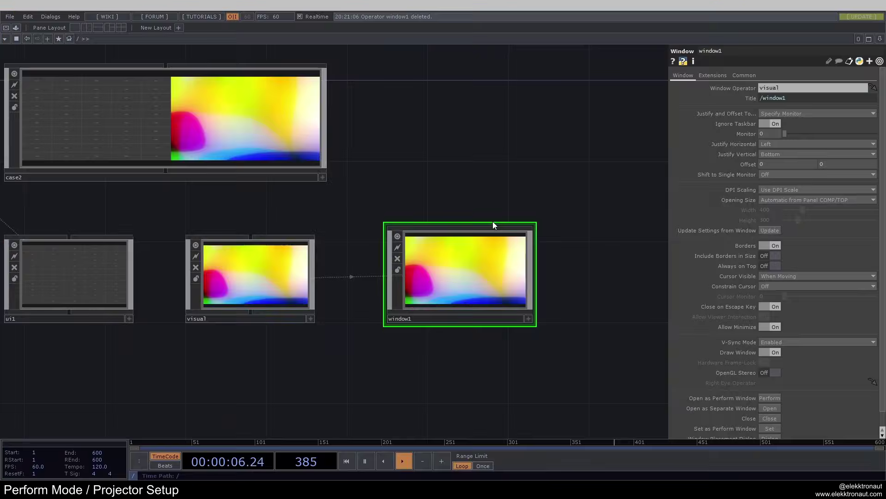
Test window1's borderless output full screen twice, closing each preview with Escape
{"action": "left_click", "coordinate": [774, 408]}
{"action": "key", "text": "Escape"}
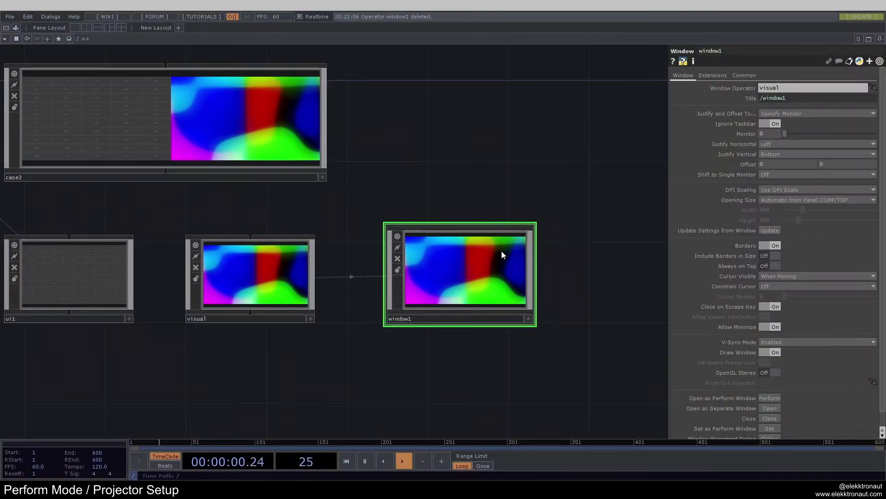
{"action": "scroll", "coordinate": [492, 228], "scroll_direction": "down", "scroll_amount": 3}
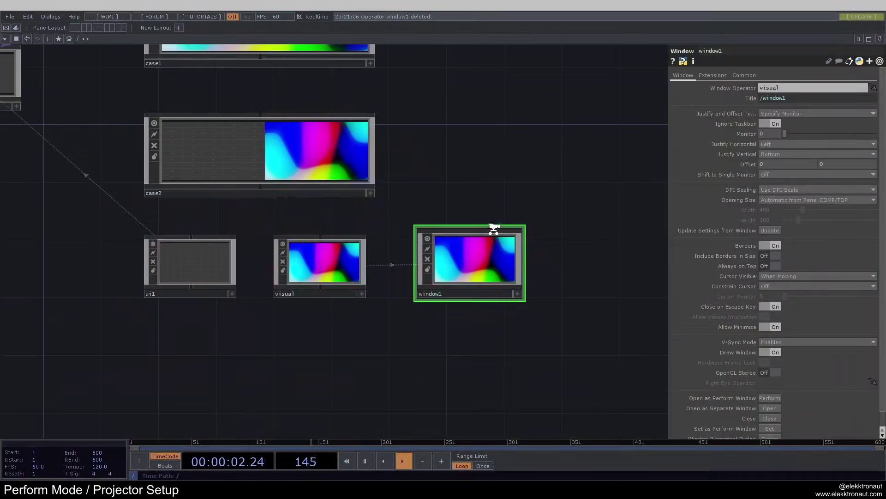
{"action": "scroll", "coordinate": [493, 229], "scroll_direction": "up", "scroll_amount": 2}
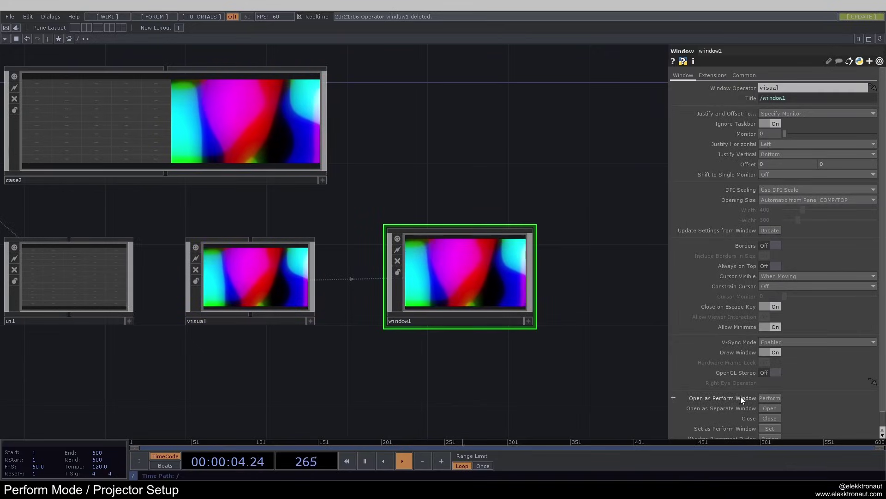
{"action": "left_click", "coordinate": [766, 407]}
{"action": "key", "text": "Escape"}
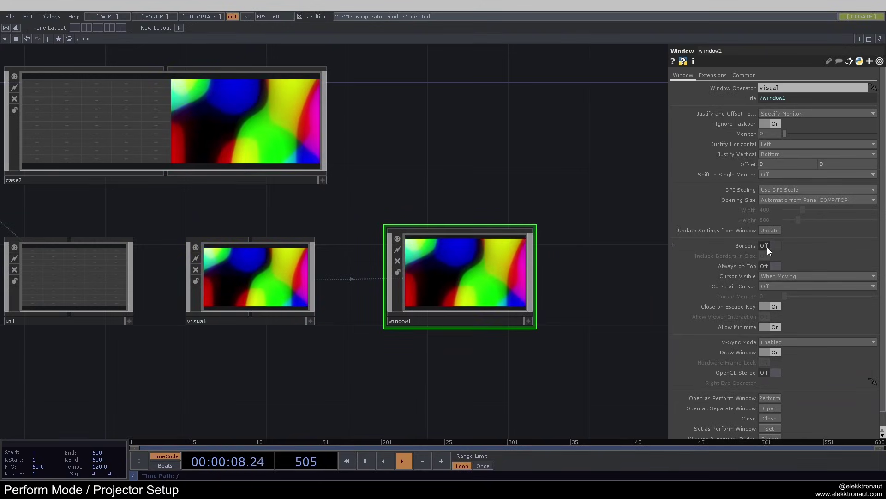
Set window1's Monitor parameter to 1
{"action": "left_click", "coordinate": [766, 132]}
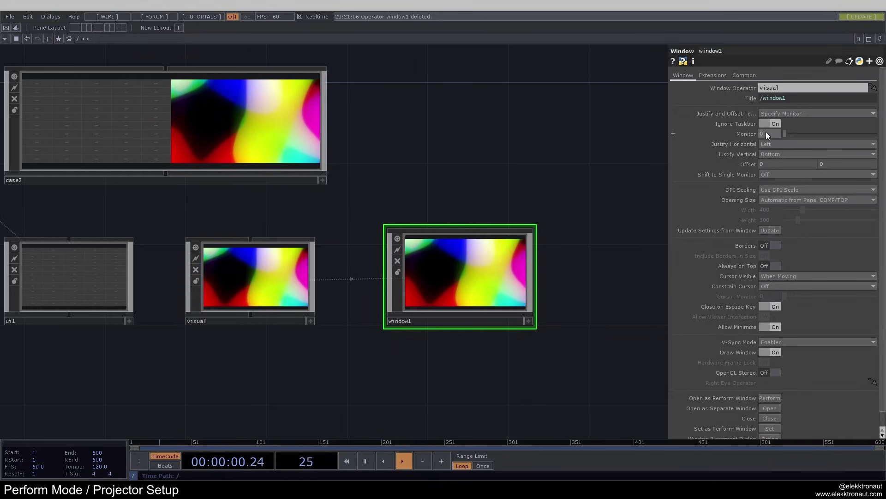
{"action": "type", "text": "1"}
{"action": "key", "text": "Return"}
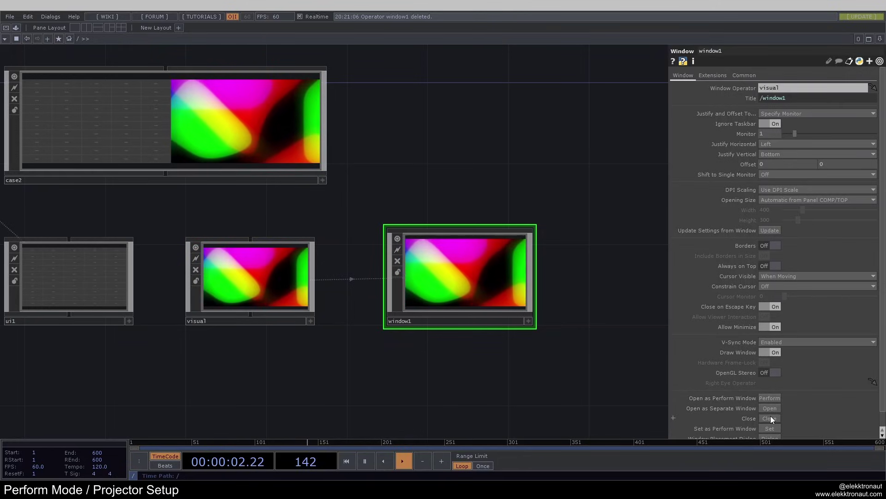
{"action": "scroll", "coordinate": [813, 368], "scroll_direction": "down", "scroll_amount": 1}
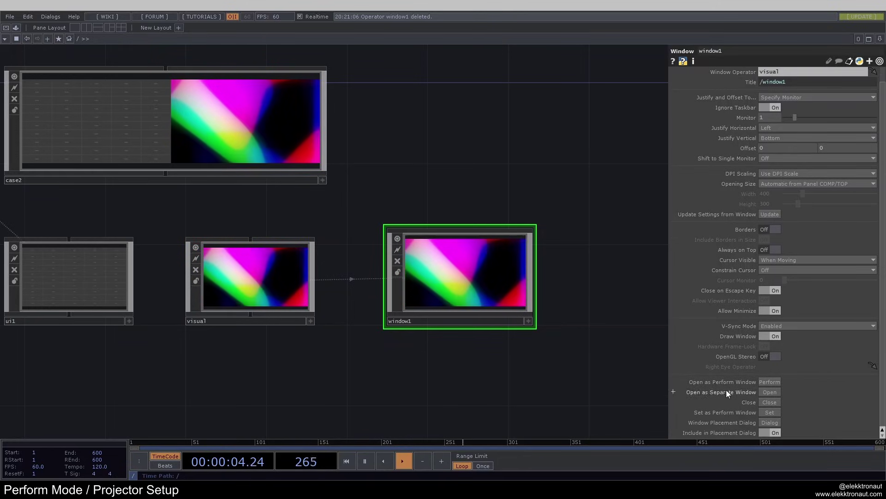
{"action": "scroll", "coordinate": [819, 384], "scroll_direction": "up", "scroll_amount": 1}
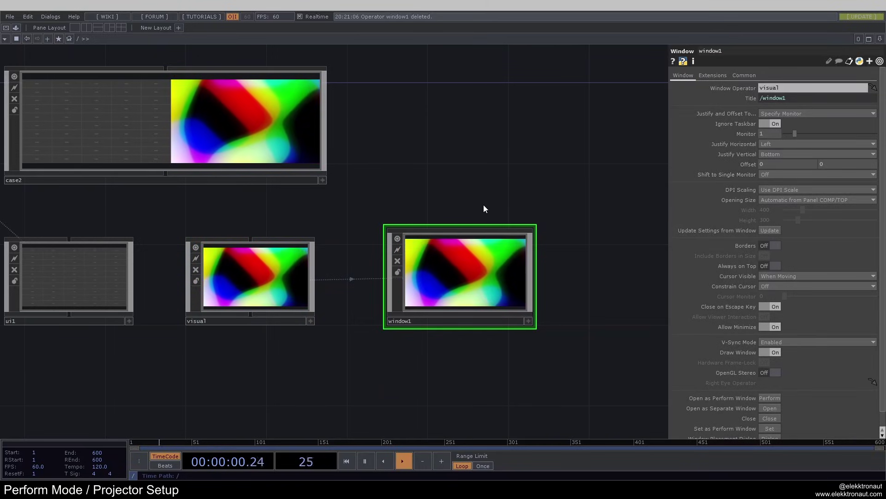
{"action": "scroll", "coordinate": [511, 297], "scroll_direction": "up", "scroll_amount": 2}
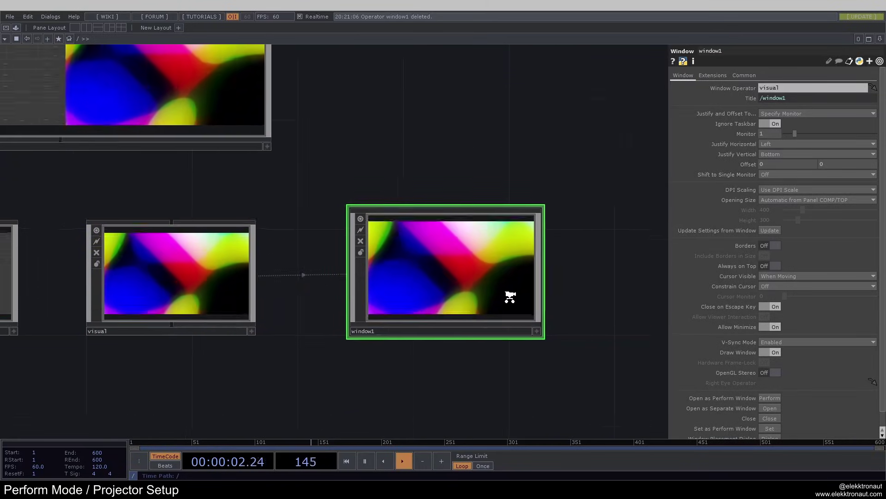
{"action": "scroll", "coordinate": [510, 258], "scroll_direction": "down", "scroll_amount": 4}
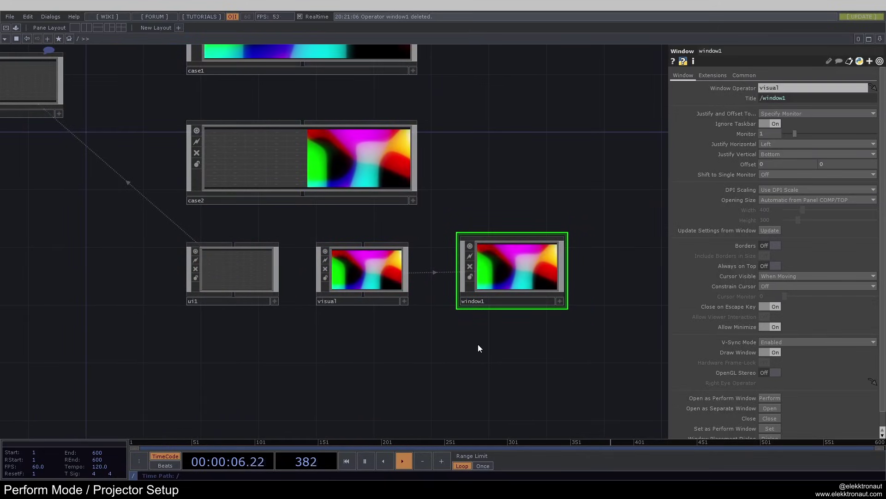
{"action": "scroll", "coordinate": [478, 346], "scroll_direction": "down", "scroll_amount": 3}
{"action": "key", "text": "F1"}
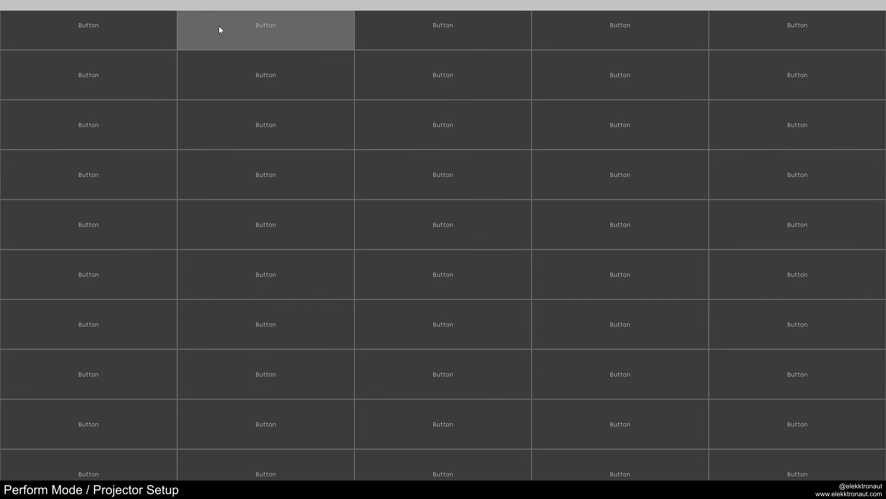
{"action": "key", "text": "Escape"}
{"action": "key", "text": "F1"}
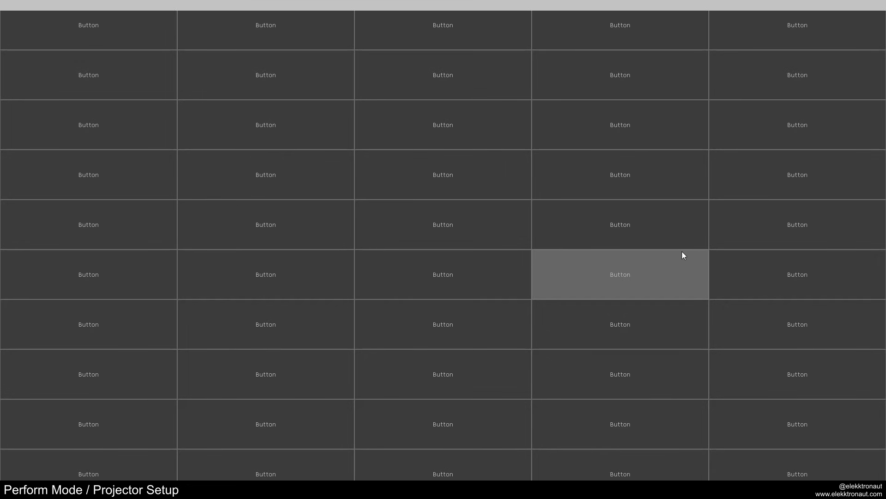
Leave perform mode and slide window1's Monitor value down to 0
{"action": "key", "text": "Escape"}
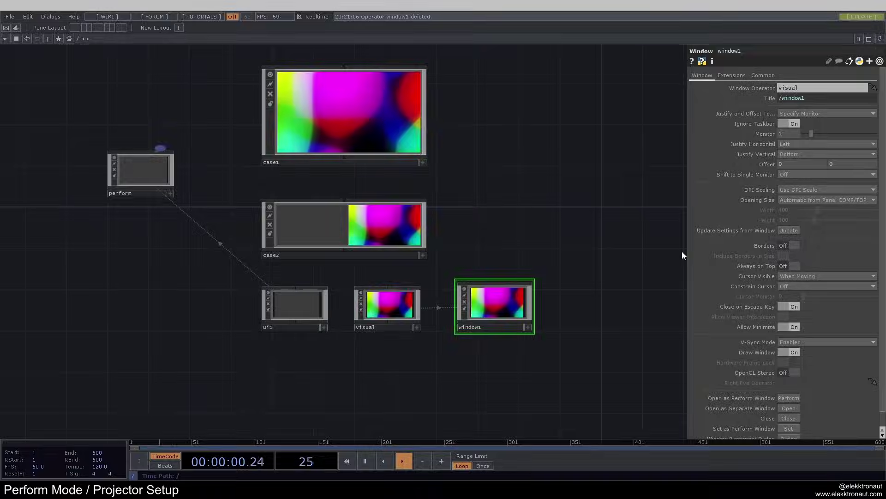
{"action": "scroll", "coordinate": [556, 248], "scroll_direction": "up", "scroll_amount": 3}
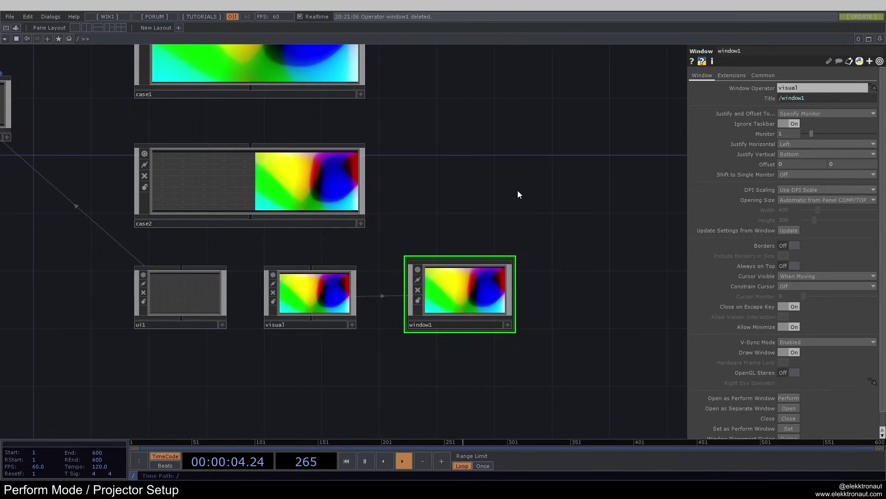
{"action": "scroll", "coordinate": [715, 134], "scroll_direction": "up", "scroll_amount": 1}
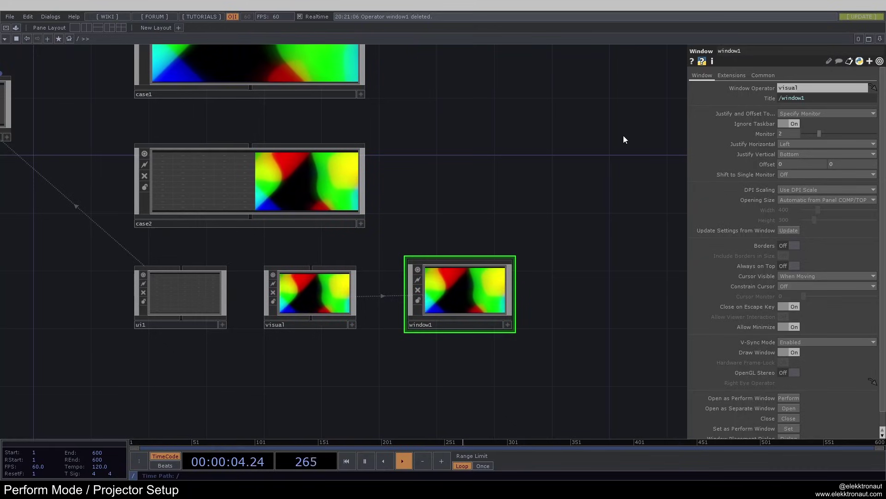
{"action": "left_click_drag", "start_coordinate": [821, 134], "coordinate": [595, 140]}
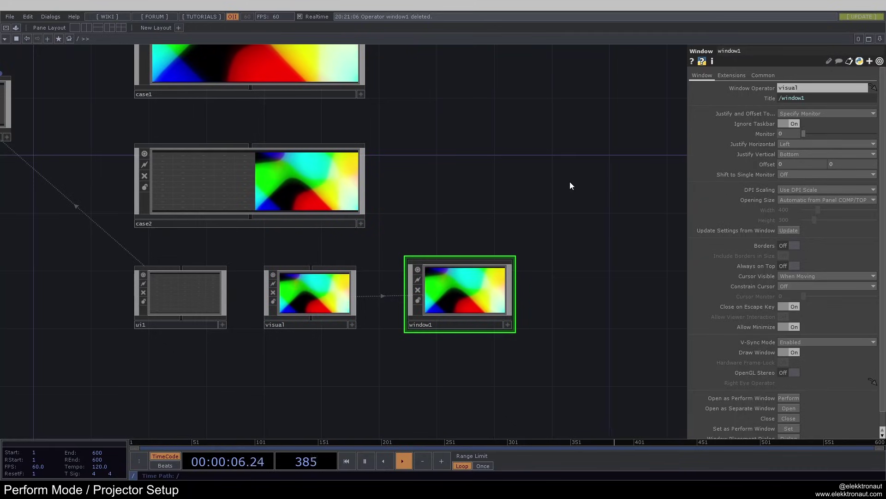
{"action": "scroll", "coordinate": [568, 182], "scroll_direction": "down", "scroll_amount": 3}
{"action": "scroll", "coordinate": [472, 236], "scroll_direction": "up", "scroll_amount": 3}
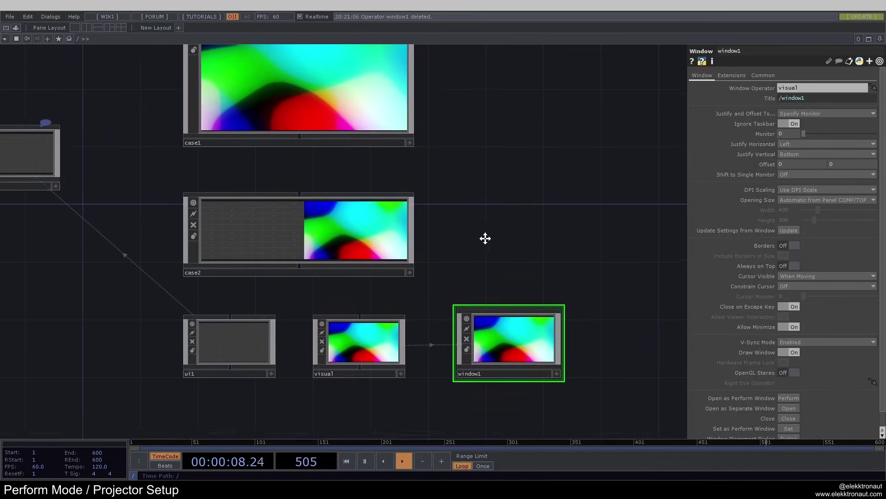
{"action": "scroll", "coordinate": [502, 241], "scroll_direction": "down", "scroll_amount": 2}
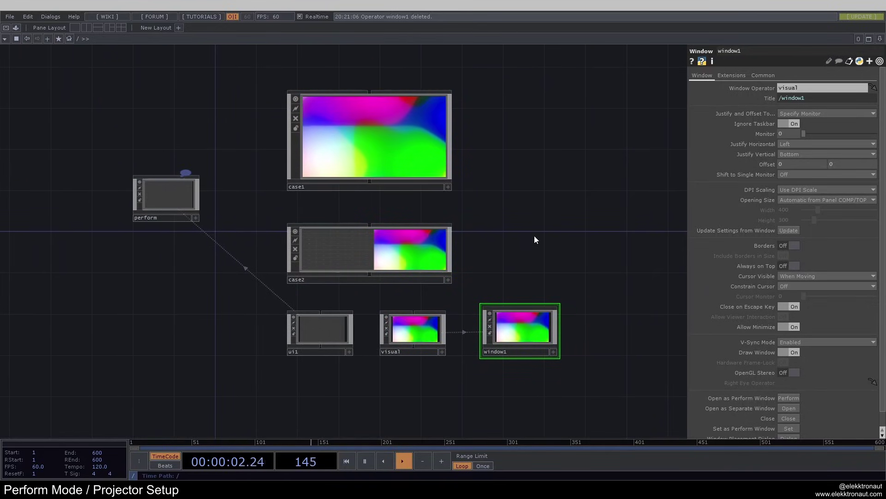
Check the perform node's settings, then test window1 as a separate window
{"action": "left_click", "coordinate": [147, 195]}
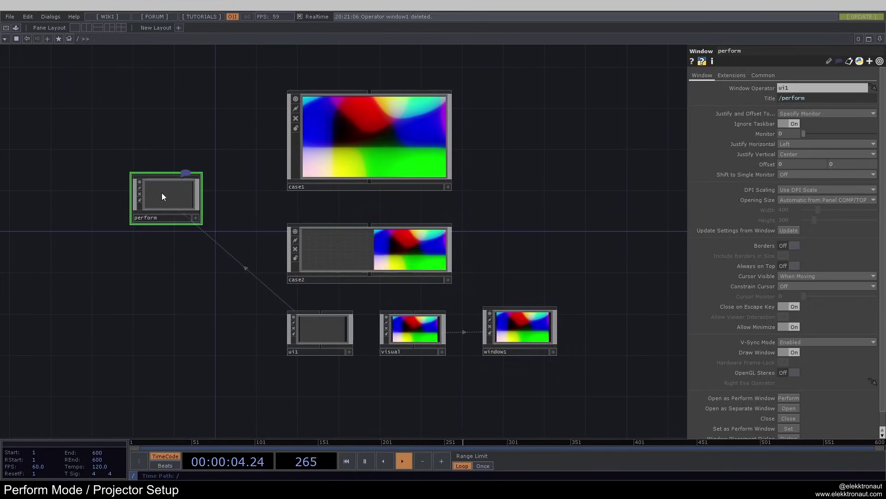
{"action": "left_click", "coordinate": [521, 312]}
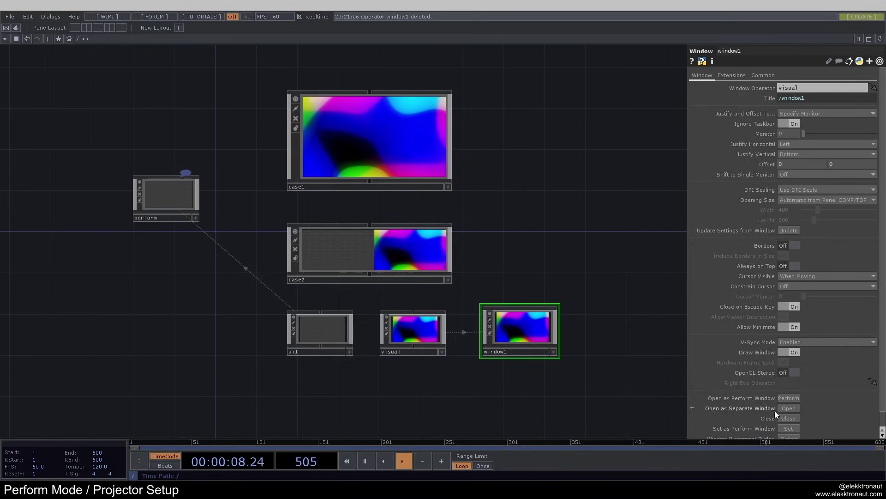
{"action": "left_click", "coordinate": [788, 408]}
{"action": "key", "text": "Escape"}
Set window1's Monitor back to 1 and test the ui1 perform window with F1
{"action": "left_click", "coordinate": [811, 134]}
{"action": "key", "text": "F1"}
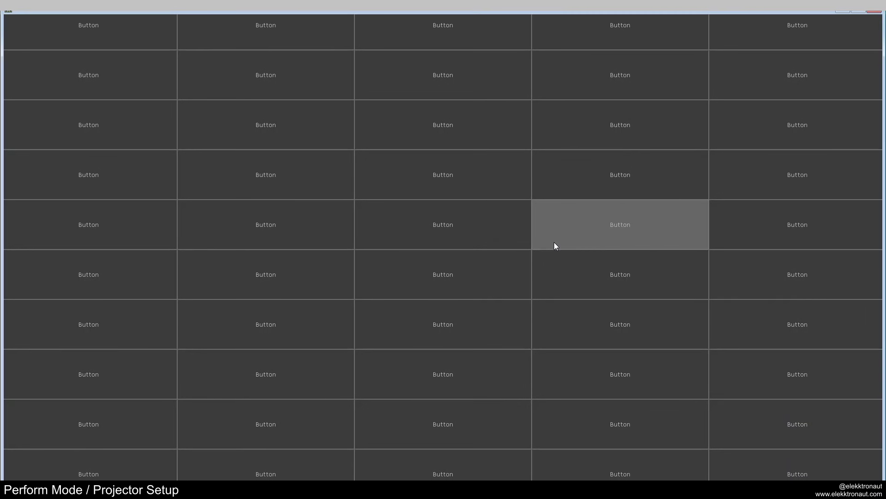
{"action": "key", "text": "Escape"}
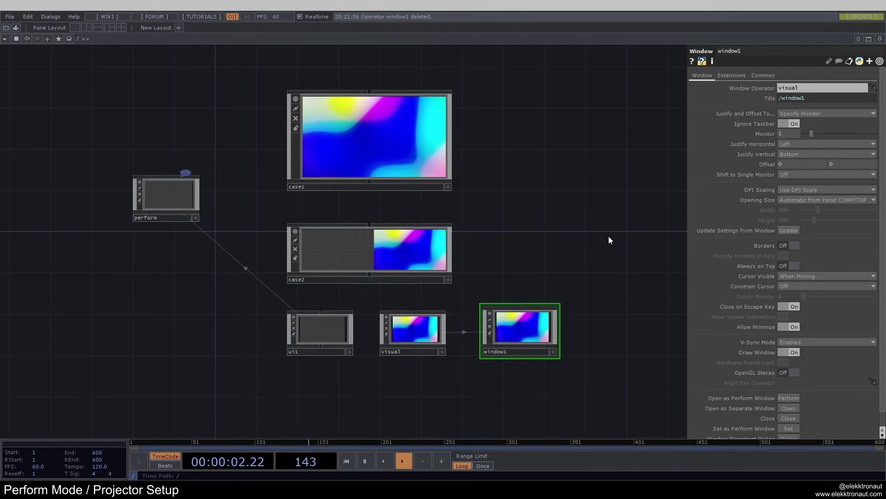
{"action": "left_click_drag", "start_coordinate": [572, 210], "coordinate": [515, 215]}
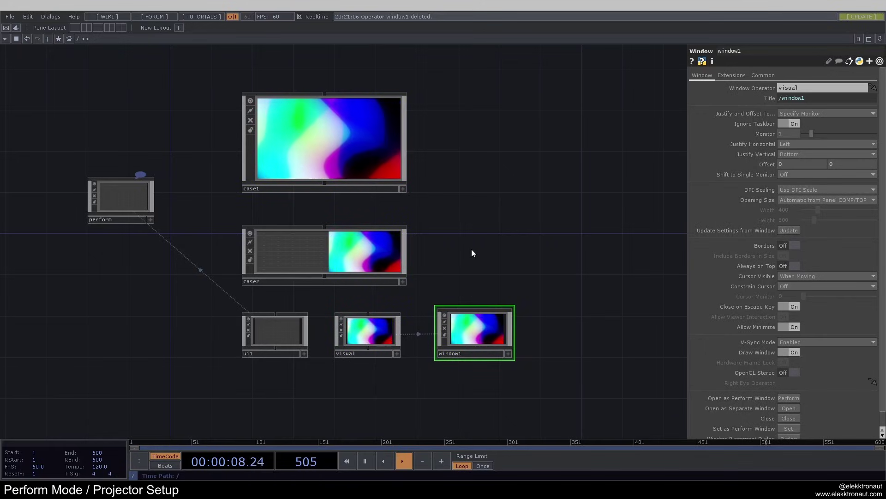
Check the perform node's settings, then review case2's 3840-wide layout parameters
{"action": "left_click", "coordinate": [143, 208]}
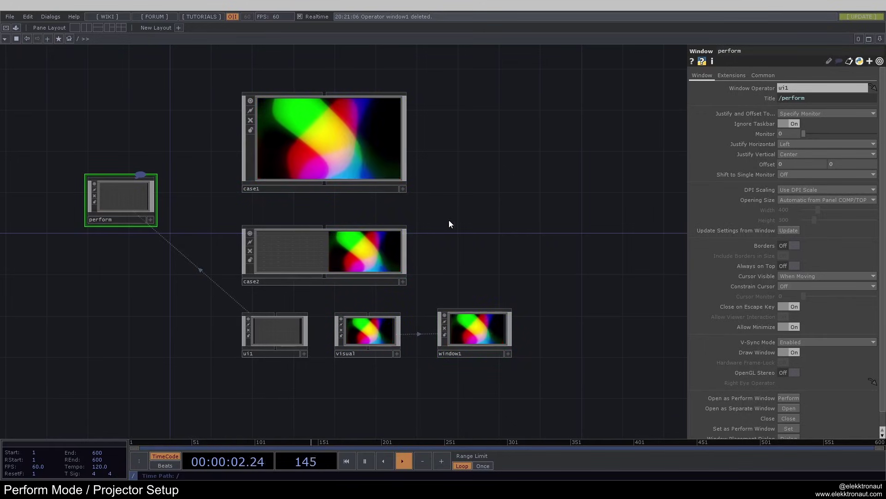
{"action": "left_click_drag", "start_coordinate": [451, 222], "coordinate": [476, 223]}
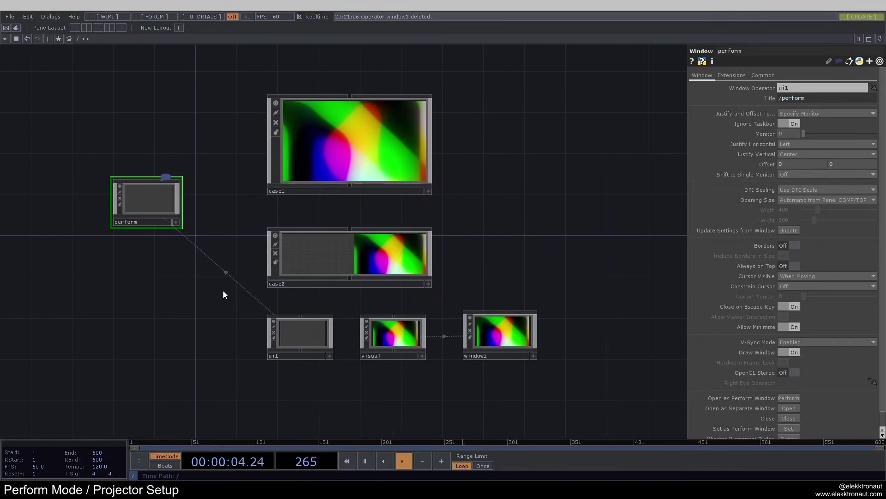
{"action": "scroll", "coordinate": [344, 273], "scroll_direction": "up", "scroll_amount": 5}
{"action": "left_click", "coordinate": [340, 242]}
{"action": "scroll", "coordinate": [346, 236], "scroll_direction": "up", "scroll_amount": 6}
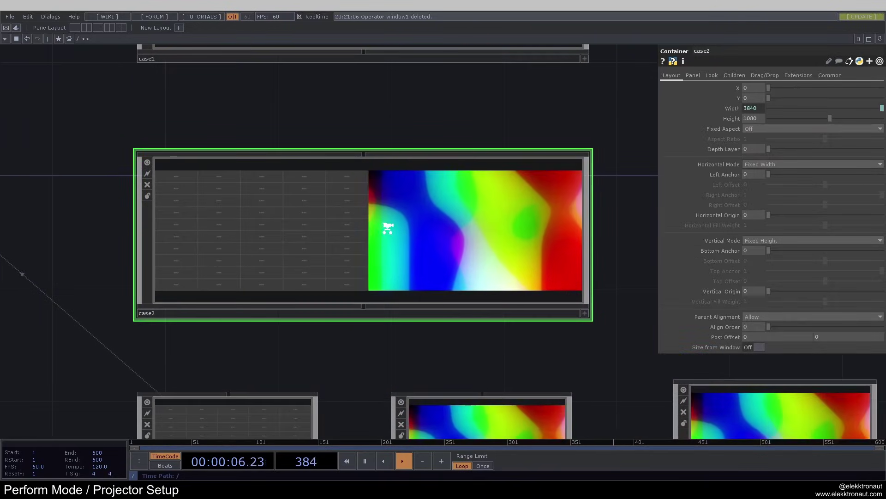
{"action": "scroll", "coordinate": [275, 193], "scroll_direction": "down", "scroll_amount": 5}
{"action": "scroll", "coordinate": [383, 257], "scroll_direction": "down", "scroll_amount": 2}
{"action": "scroll", "coordinate": [388, 256], "scroll_direction": "down", "scroll_amount": 3}
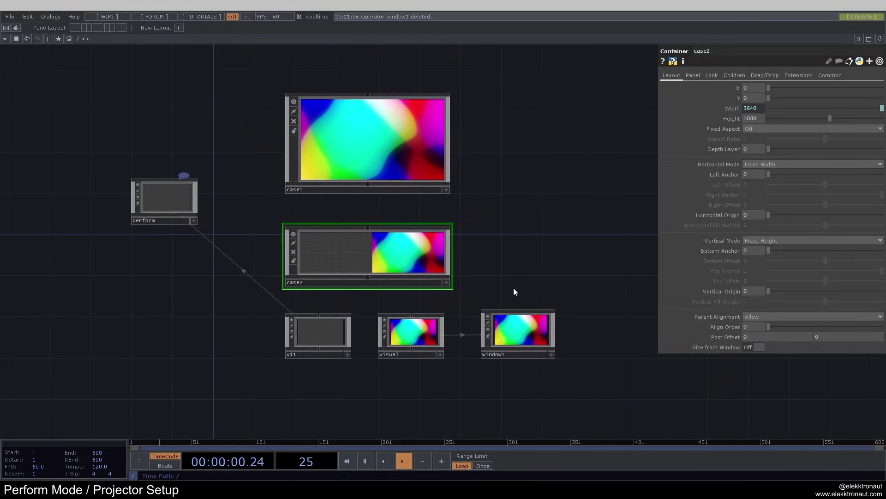
Revisit window1's settings, then view case1's 1920 × 1080 Container Layout page
{"action": "left_click", "coordinate": [534, 319]}
{"action": "scroll", "coordinate": [535, 320], "scroll_direction": "right", "scroll_amount": 3}
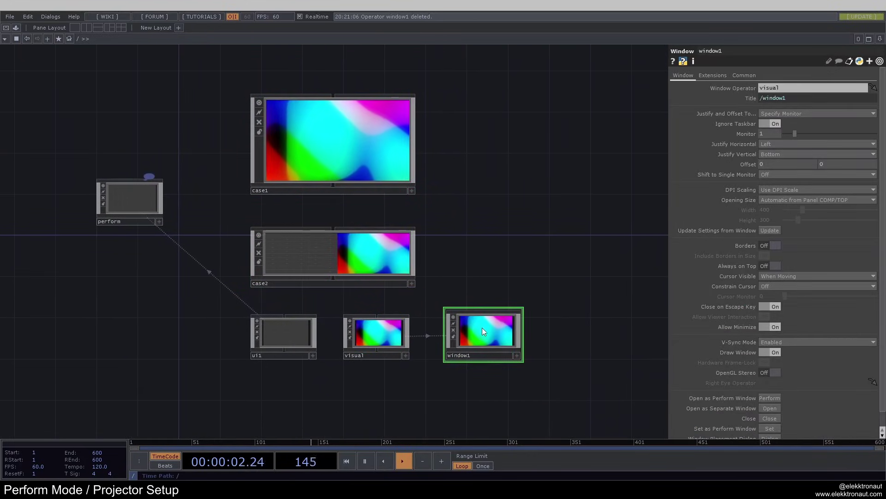
{"action": "scroll", "coordinate": [507, 333], "scroll_direction": "up", "scroll_amount": 2}
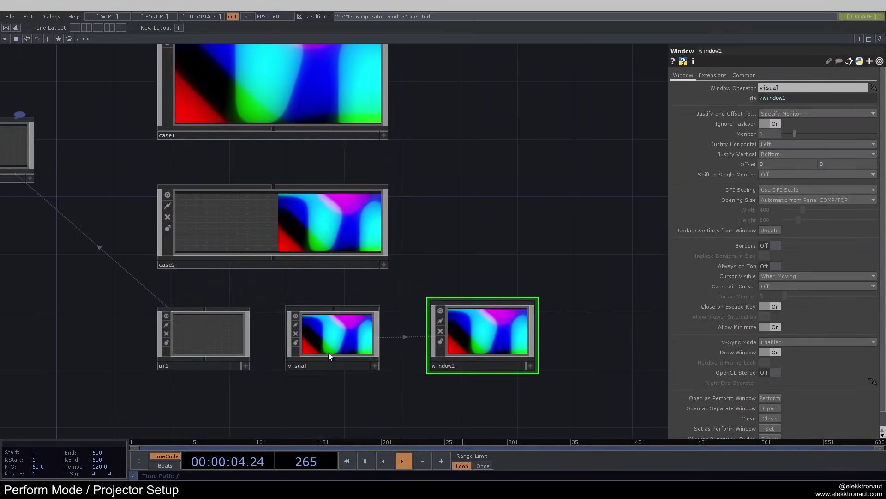
{"action": "scroll", "coordinate": [329, 353], "scroll_direction": "down", "scroll_amount": 2}
{"action": "scroll", "coordinate": [461, 221], "scroll_direction": "right", "scroll_amount": 3}
{"action": "scroll", "coordinate": [462, 221], "scroll_direction": "up", "scroll_amount": 1}
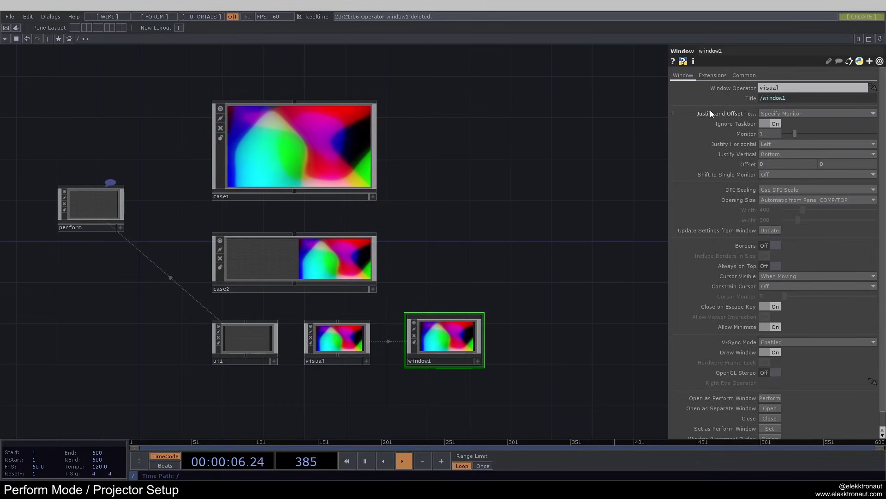
{"action": "middle_click_drag", "start_coordinate": [488, 171], "coordinate": [539, 172]}
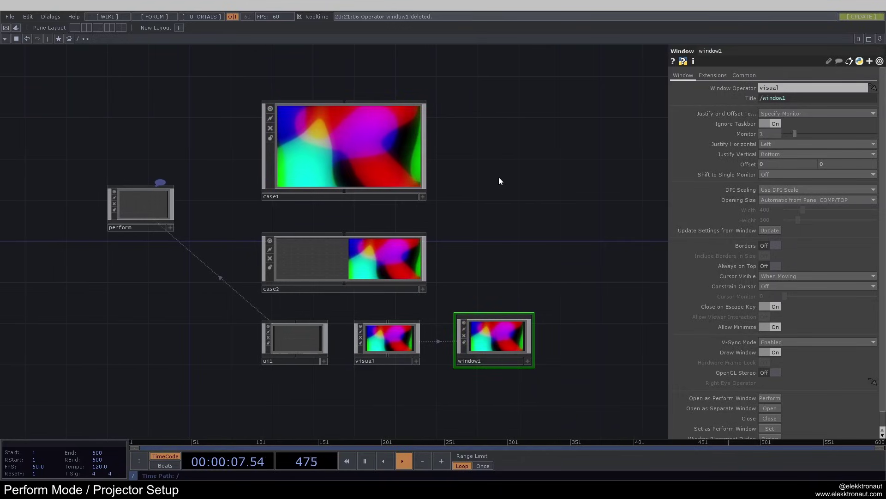
{"action": "left_click", "coordinate": [367, 146]}
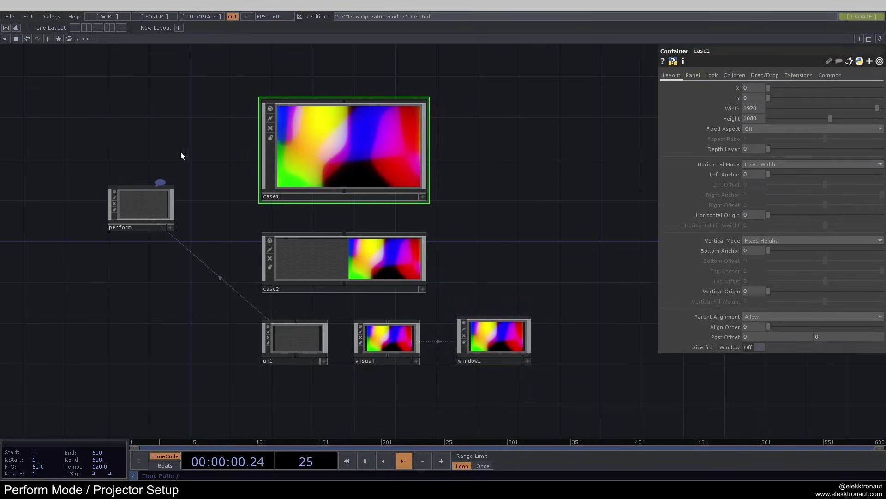
{"action": "middle_click_drag", "start_coordinate": [194, 147], "coordinate": [195, 152]}
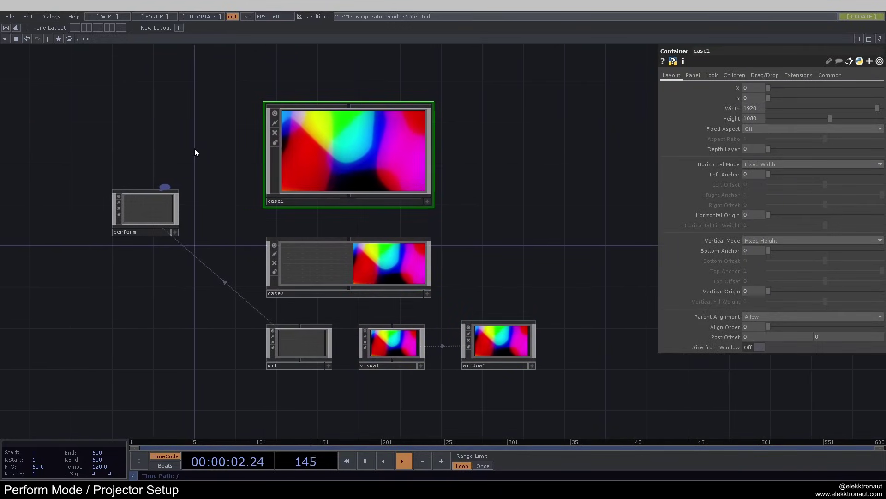